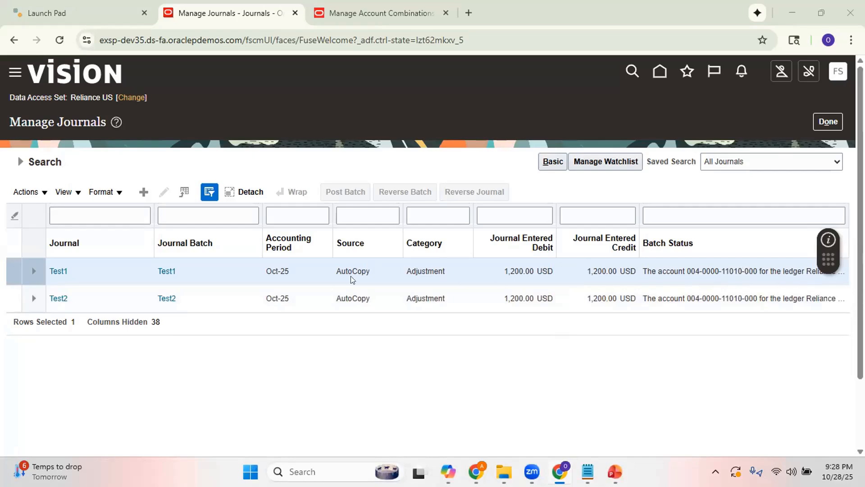
Open the Test1 journal and return to the journal list, and open the Test2 journal to examine its details.
{"action": "left_click", "coordinate": [57, 270]}
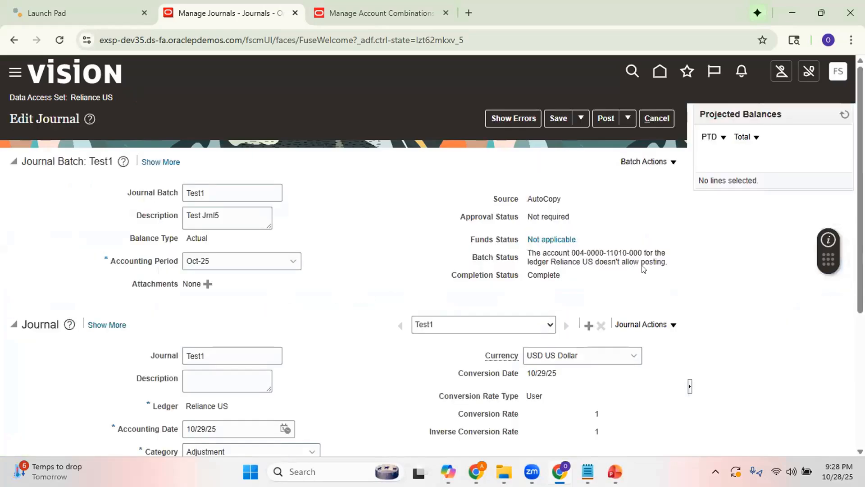
{"action": "left_click", "coordinate": [657, 119]}
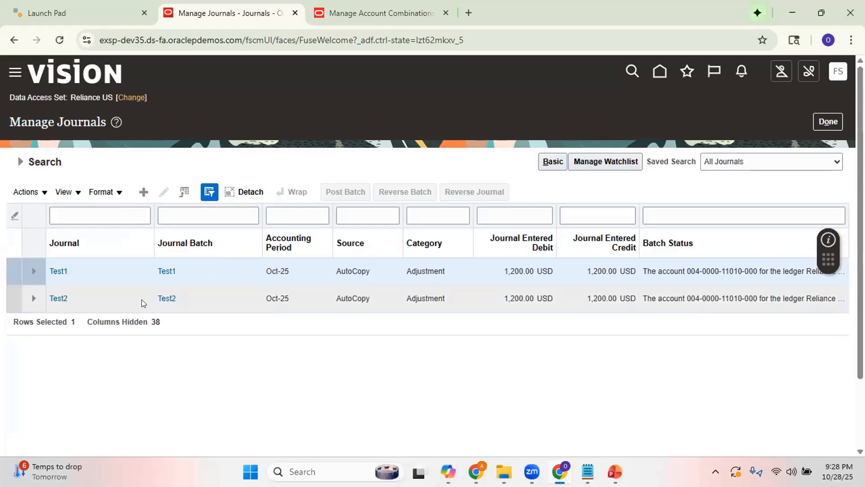
{"action": "left_click", "coordinate": [53, 295]}
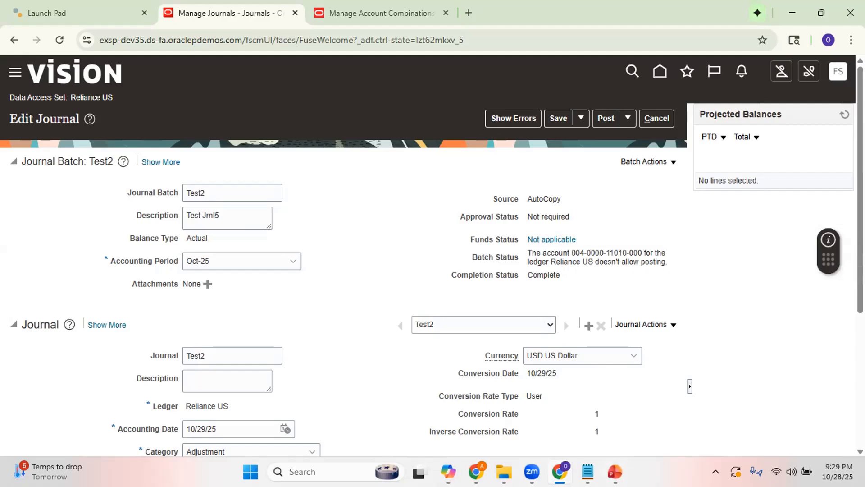
Switch to the PowerPoint slide show, review the Troubleshooting Steps slide, and return to the Test2 journal in the browser.
{"action": "mouse_move", "coordinate": [615, 471]}
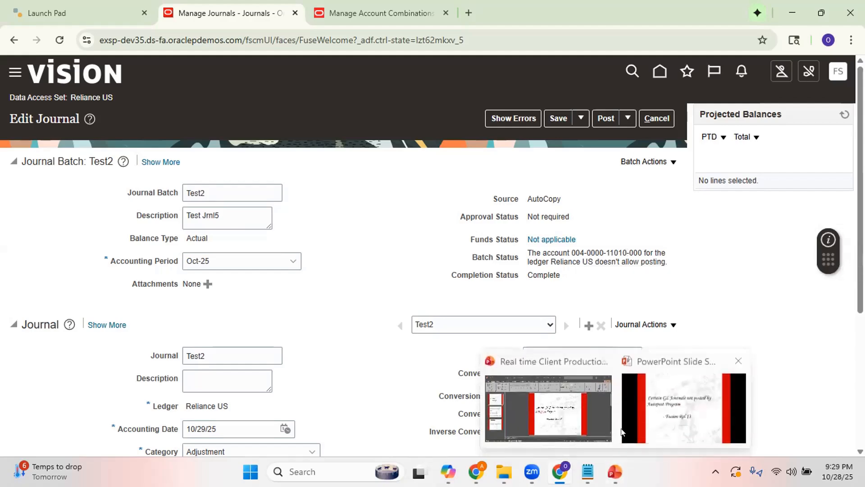
{"action": "left_click", "coordinate": [684, 414]}
{"action": "key", "text": "Right"}
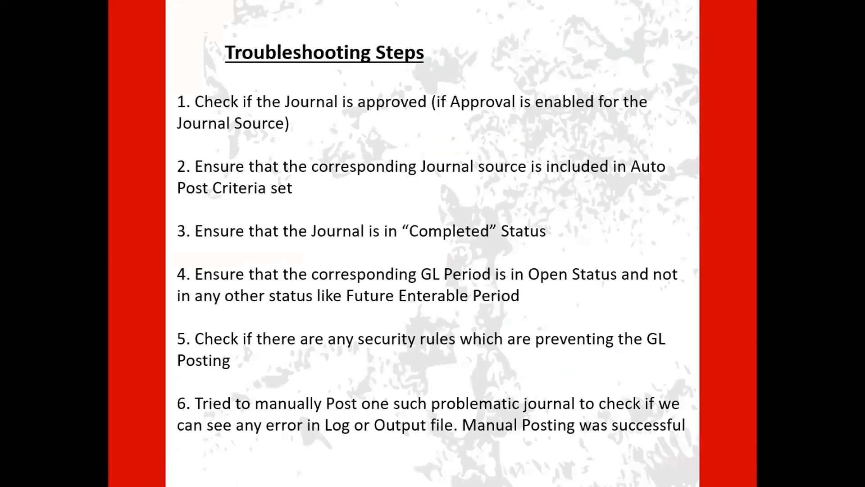
{"action": "key", "text": "alt+Tab"}
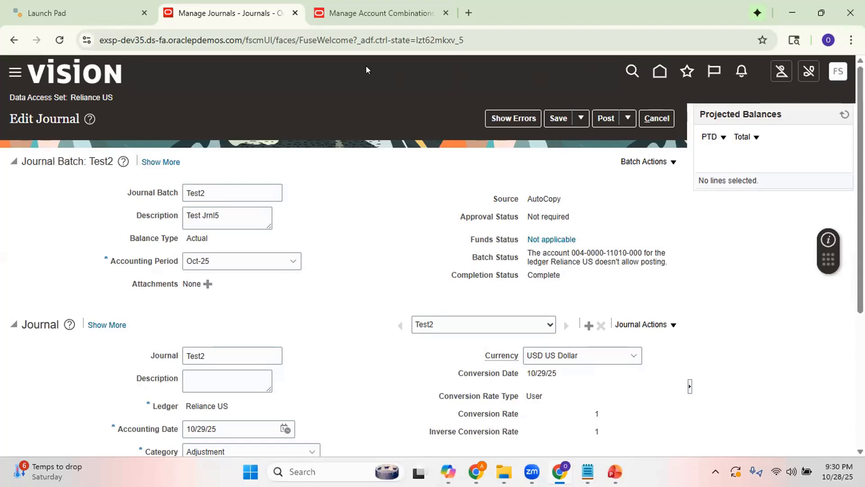
{"action": "right_click", "coordinate": [264, 11]}
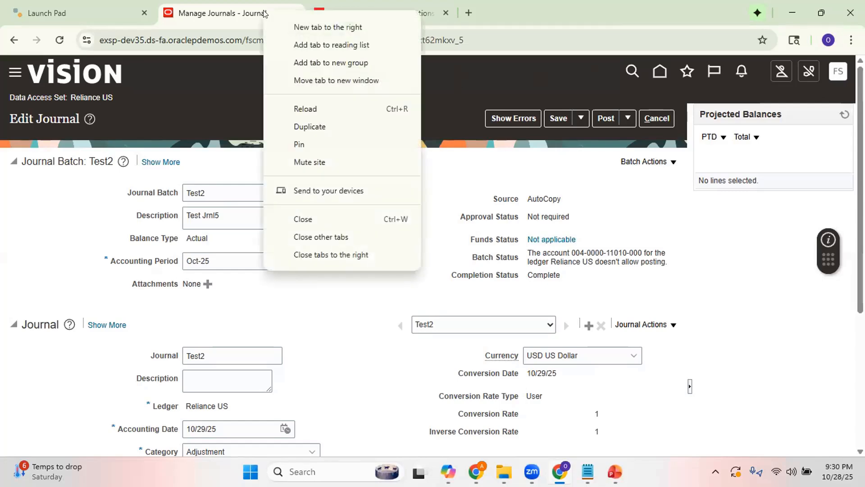
{"action": "left_click", "coordinate": [300, 128]}
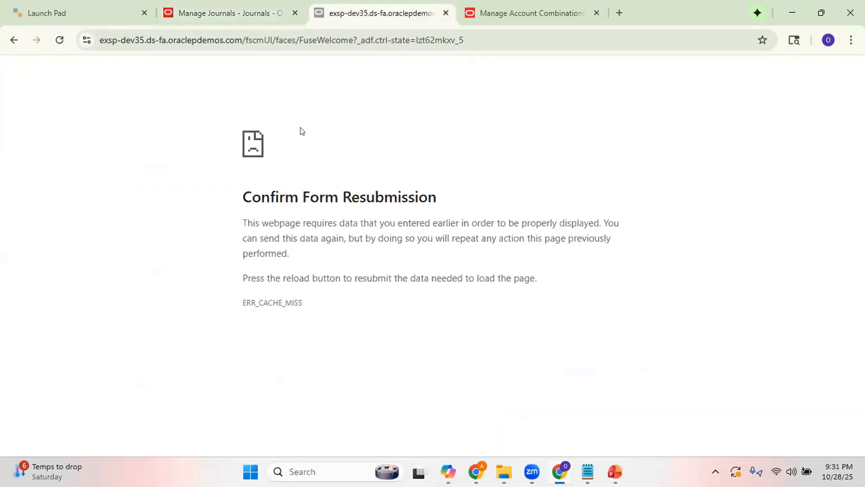
{"action": "left_click", "coordinate": [446, 13]}
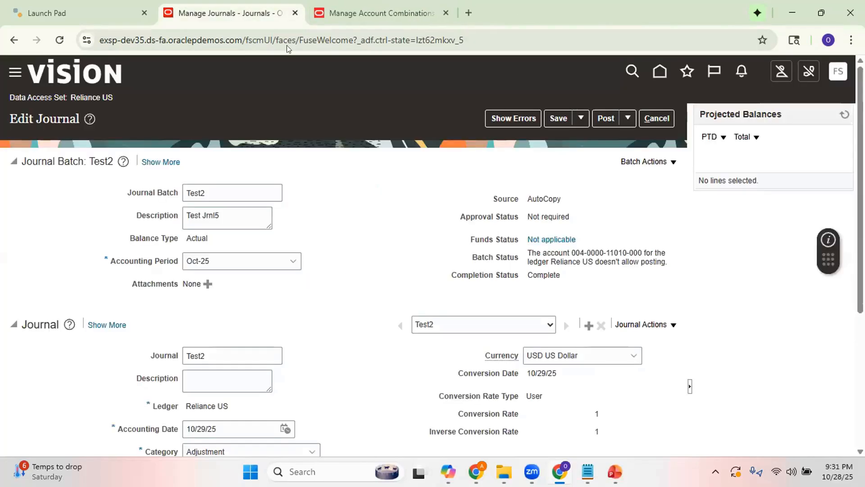
Leave Manage Account Combinations for Setup and Maintenance and open its task search page.
{"action": "left_click", "coordinate": [405, 14]}
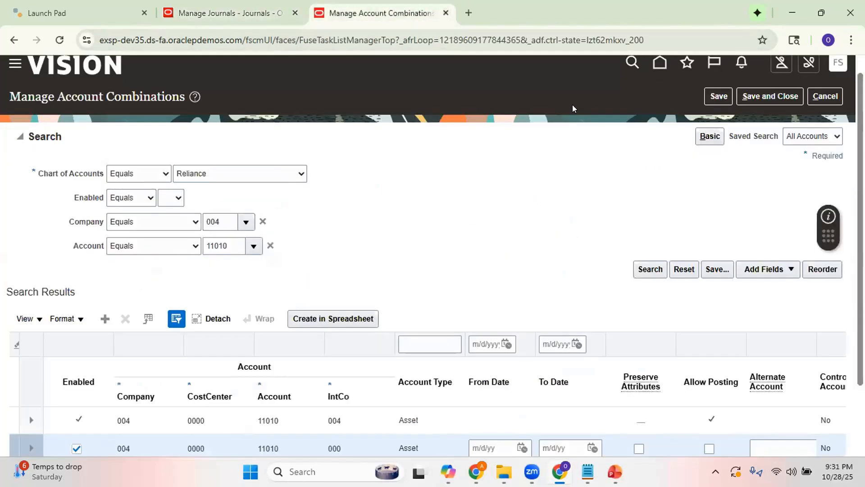
{"action": "scroll", "coordinate": [858, 135], "scroll_direction": "up", "scroll_amount": 1}
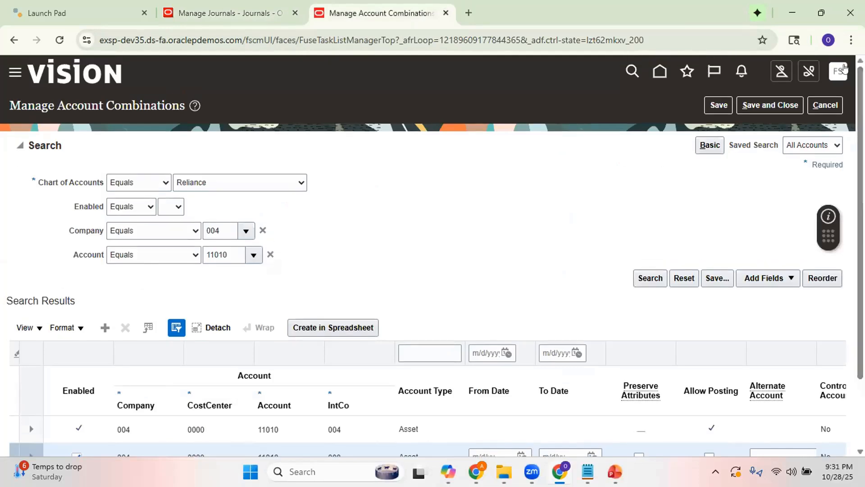
{"action": "left_click", "coordinate": [838, 70]}
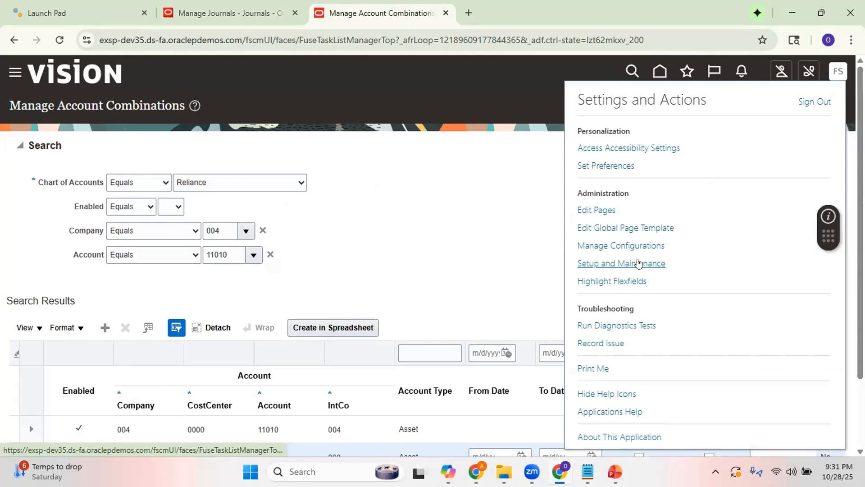
{"action": "left_click", "coordinate": [649, 263]}
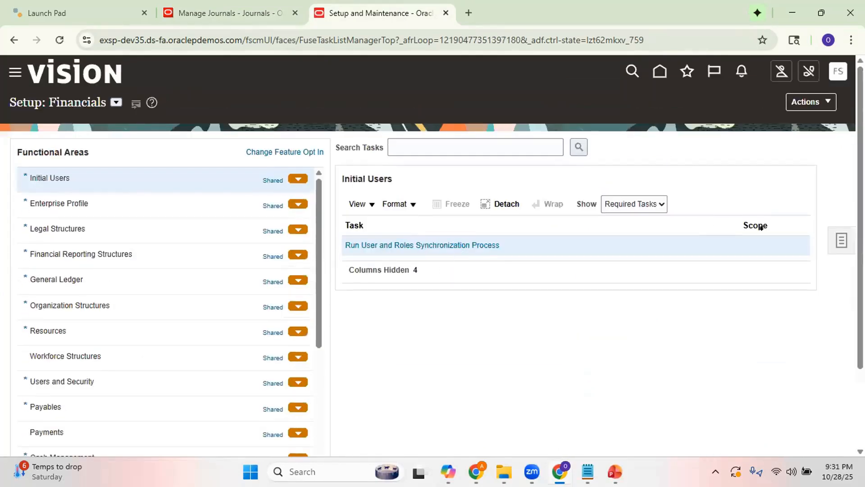
{"action": "left_click", "coordinate": [841, 243]}
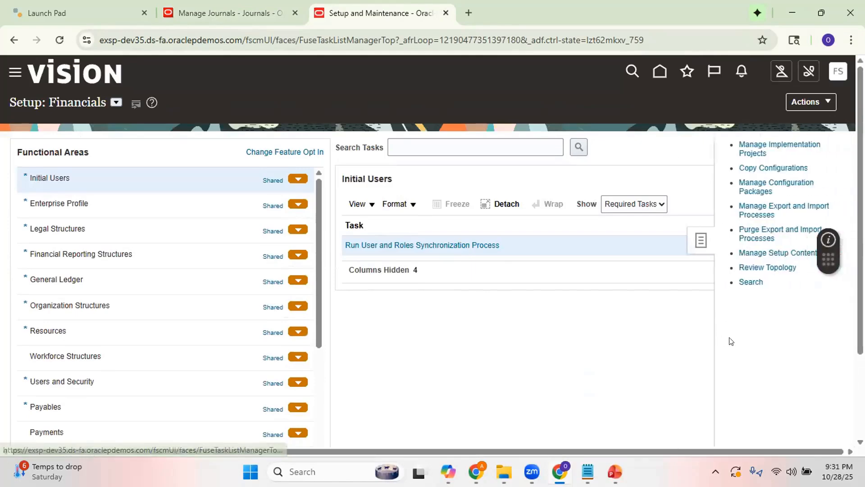
{"action": "left_click", "coordinate": [744, 283]}
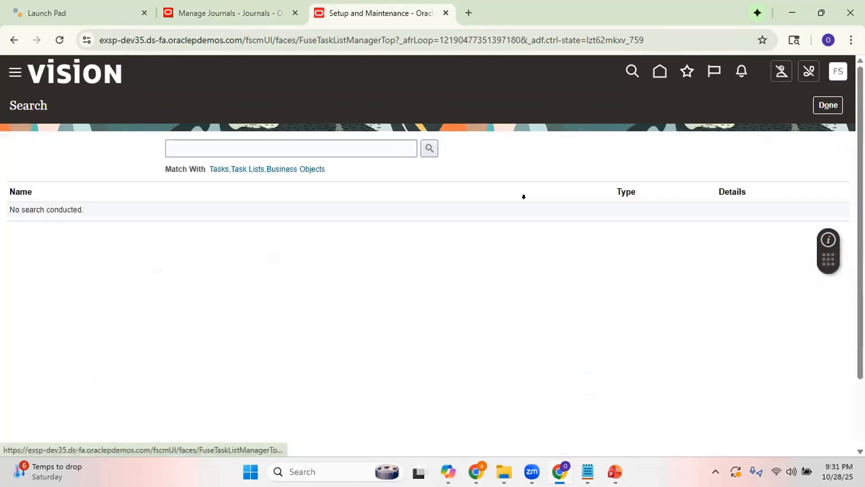
Search the setup tasks for "Manage Autopost Criteria Set" and open the Manage AutoPost Criteria Sets task.
{"action": "left_click", "coordinate": [360, 147]}
{"action": "type", "text": "Manage%Auto%"}
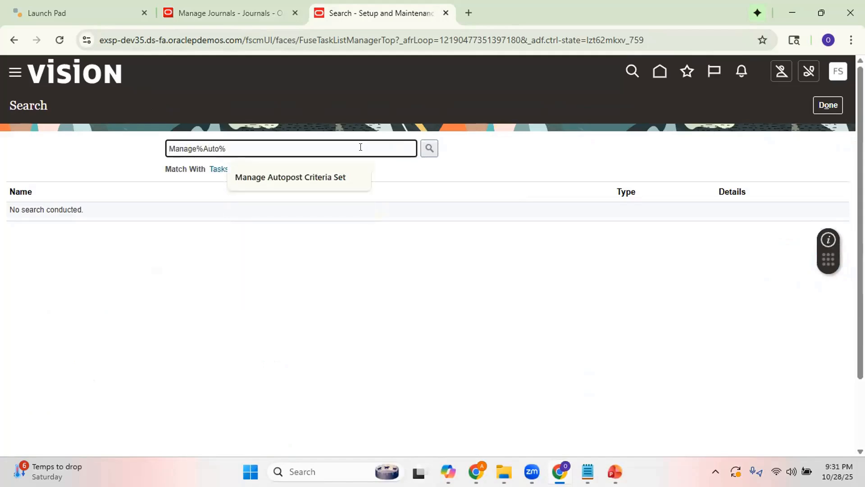
{"action": "left_click", "coordinate": [315, 176]}
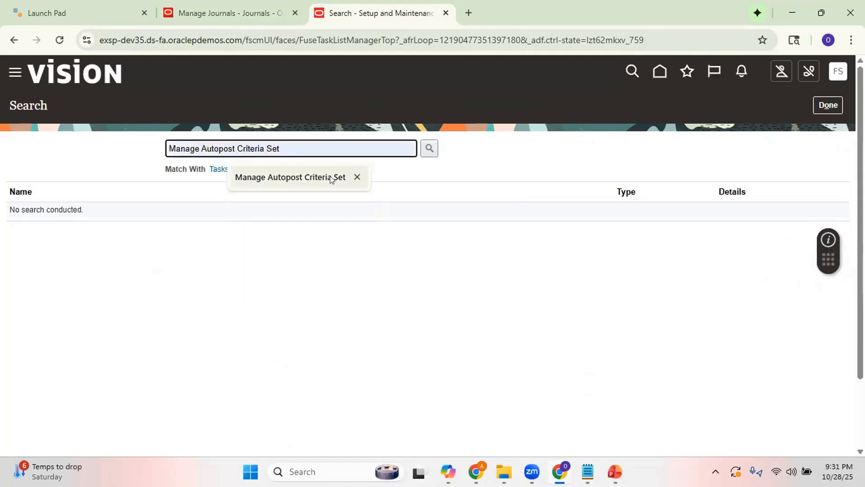
{"action": "left_click", "coordinate": [428, 151]}
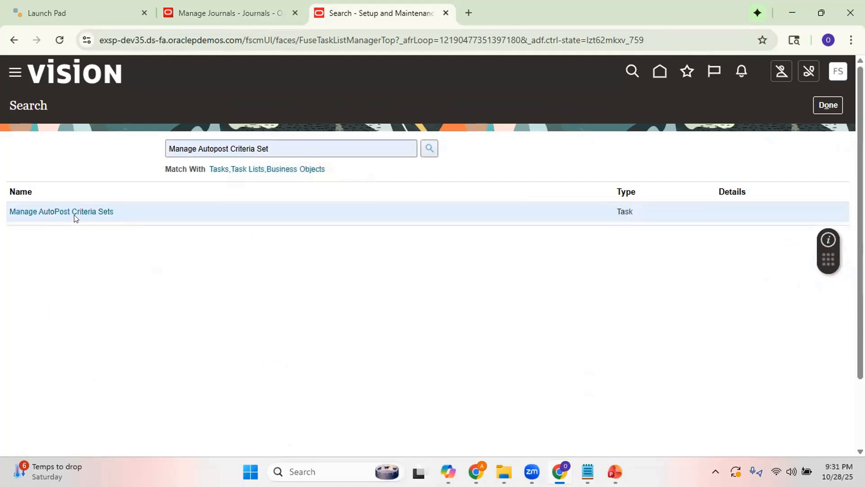
{"action": "left_click", "coordinate": [75, 210]}
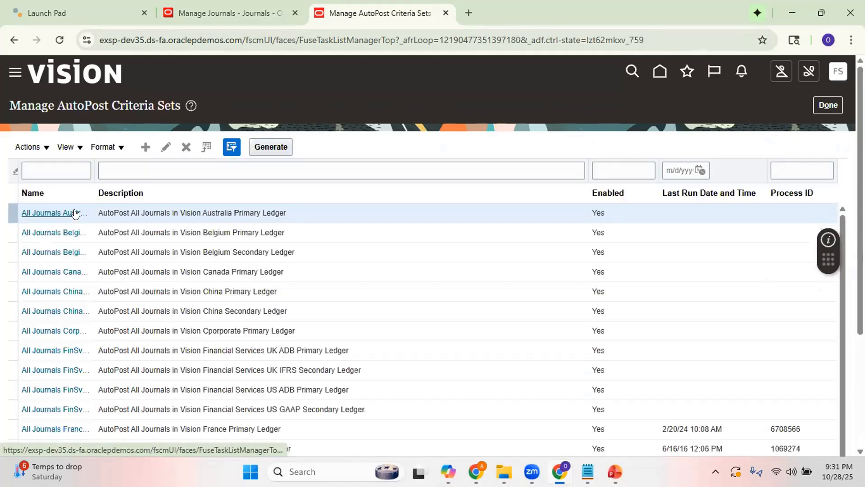
Filter the AutoPost criteria sets by the name "Reliance" and open the Reliance Autopost criteria set.
{"action": "left_click", "coordinate": [70, 169]}
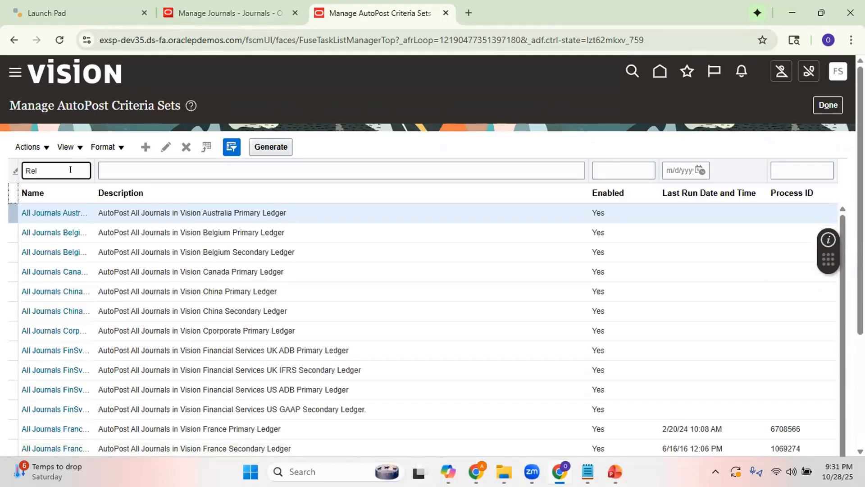
{"action": "type", "text": "iance"}
{"action": "key", "text": "Return"}
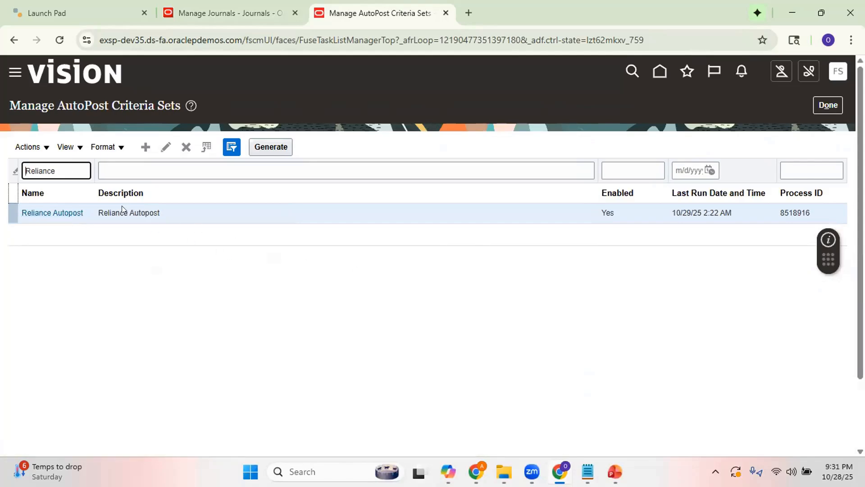
{"action": "left_click", "coordinate": [69, 214]}
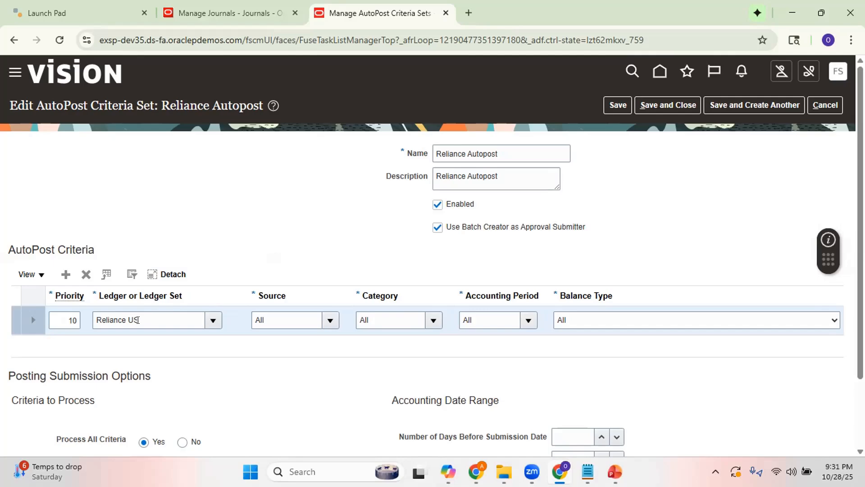
Compare the ledger and source in the Reliance Autopost criteria with those of the Test2 journal, checking the available sources.
{"action": "left_click", "coordinate": [224, 12]}
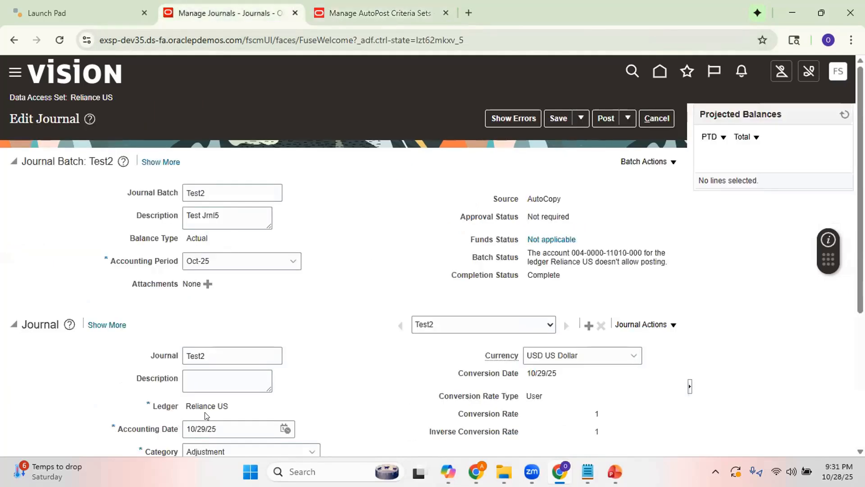
{"action": "left_click", "coordinate": [391, 15]}
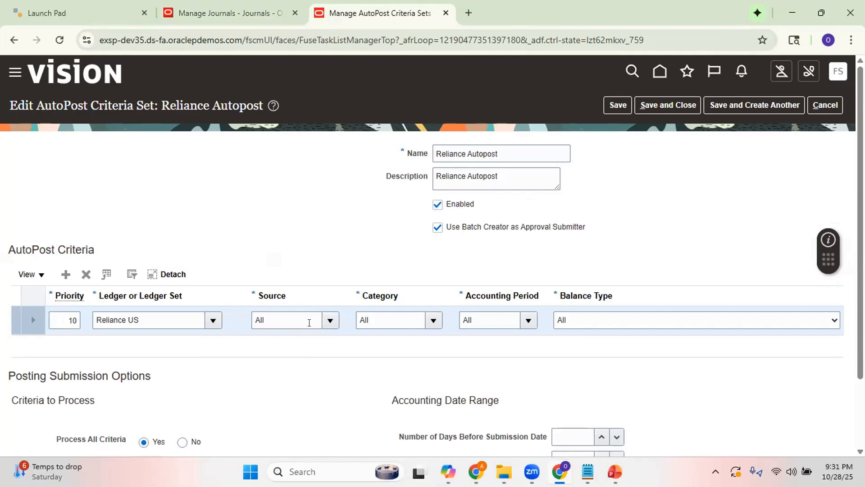
{"action": "left_click", "coordinate": [324, 319]}
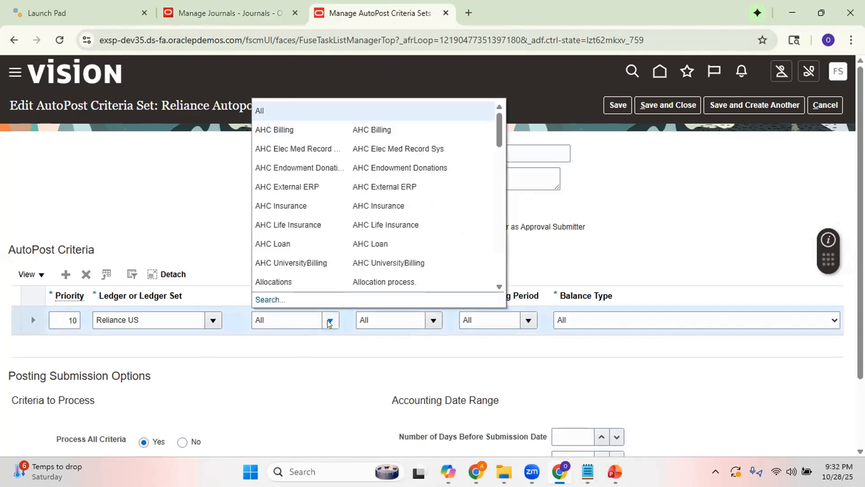
{"action": "left_click", "coordinate": [205, 237]}
{"action": "left_click", "coordinate": [228, 14]}
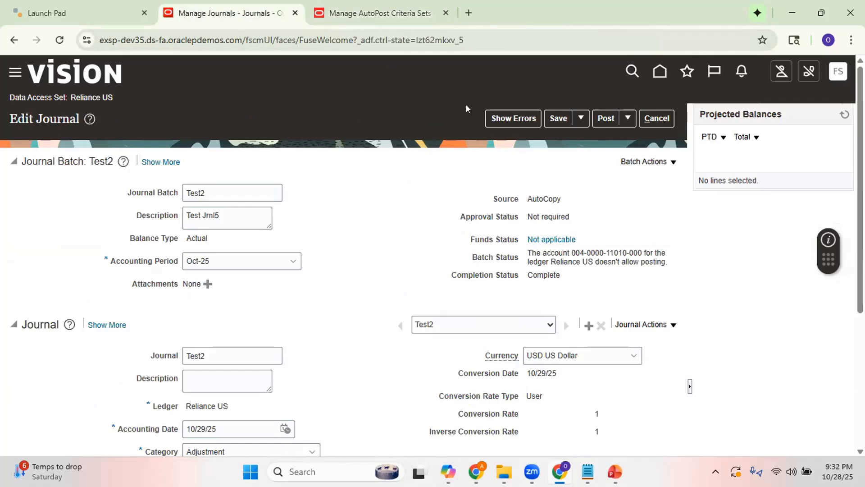
{"action": "left_click", "coordinate": [374, 13]}
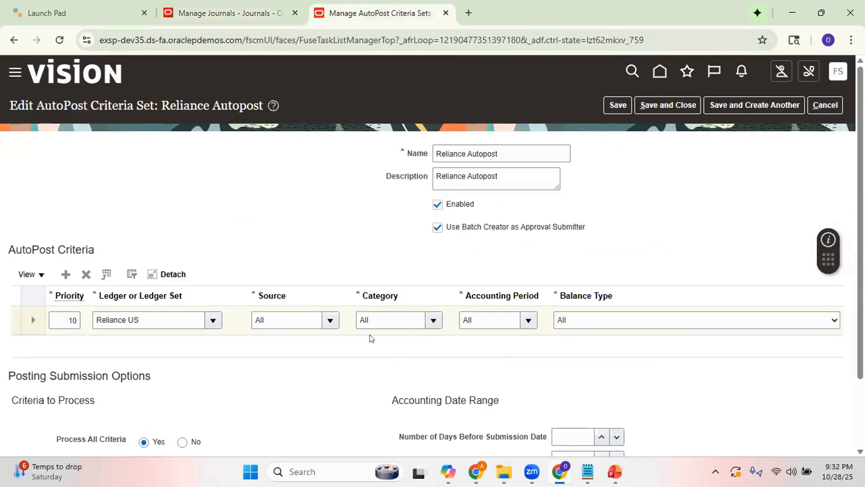
Check the Test2 journal's category against the AutoPost criteria and view the available accounting periods without changing the selection.
{"action": "left_click", "coordinate": [200, 8]}
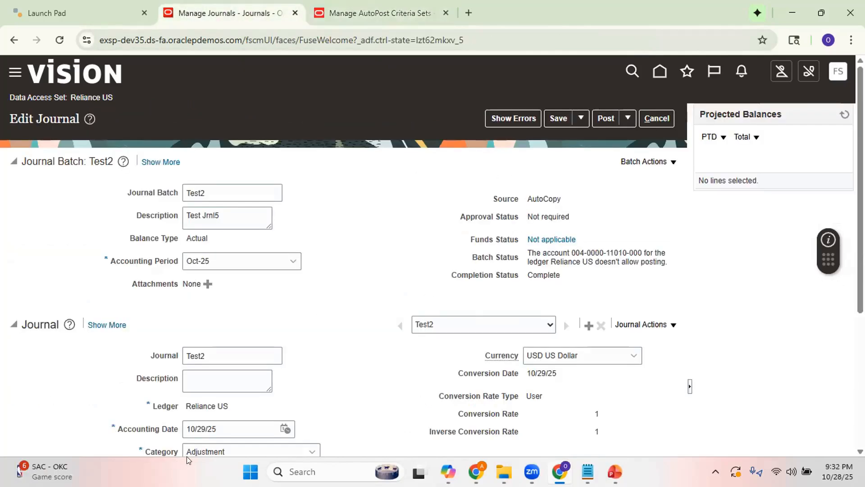
{"action": "left_click", "coordinate": [376, 14]}
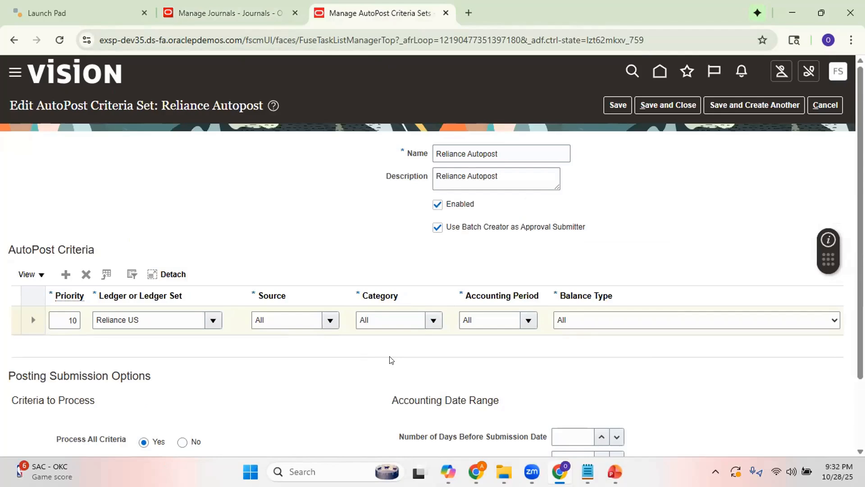
{"action": "left_click", "coordinate": [528, 320]}
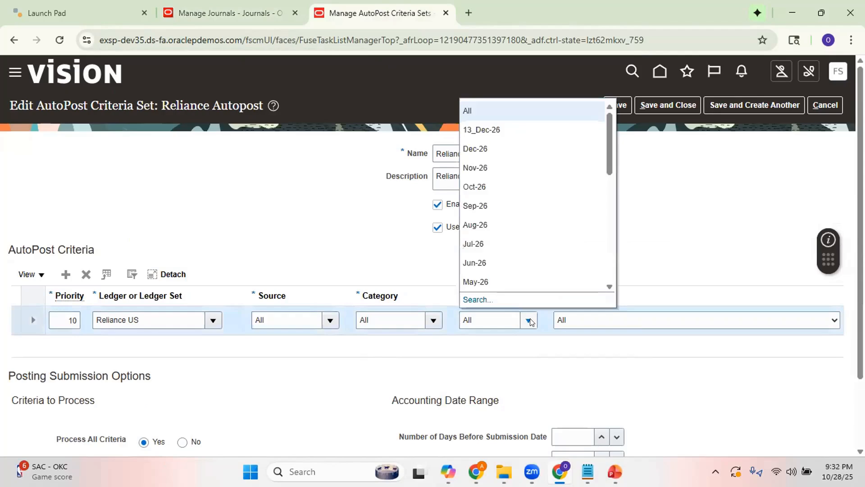
{"action": "left_click", "coordinate": [512, 359]}
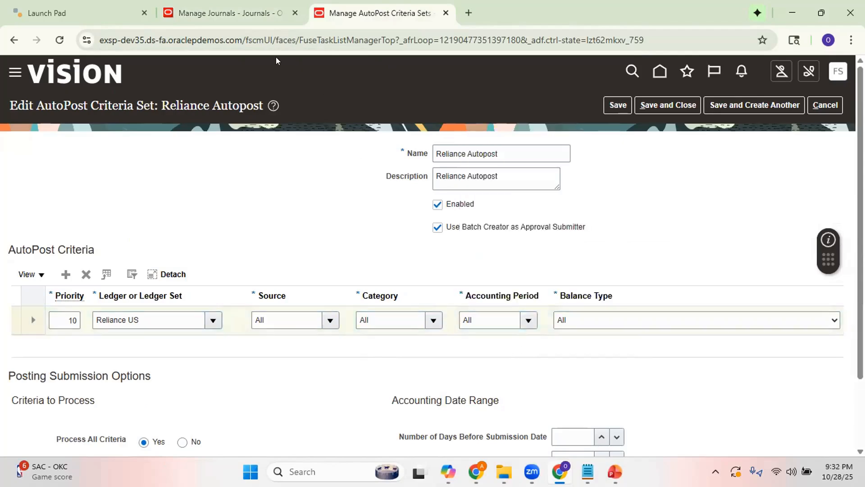
Check the Test2 journal's balance type against the AutoPost criteria and keep the criteria's Balance Type at All.
{"action": "left_click", "coordinate": [228, 21]}
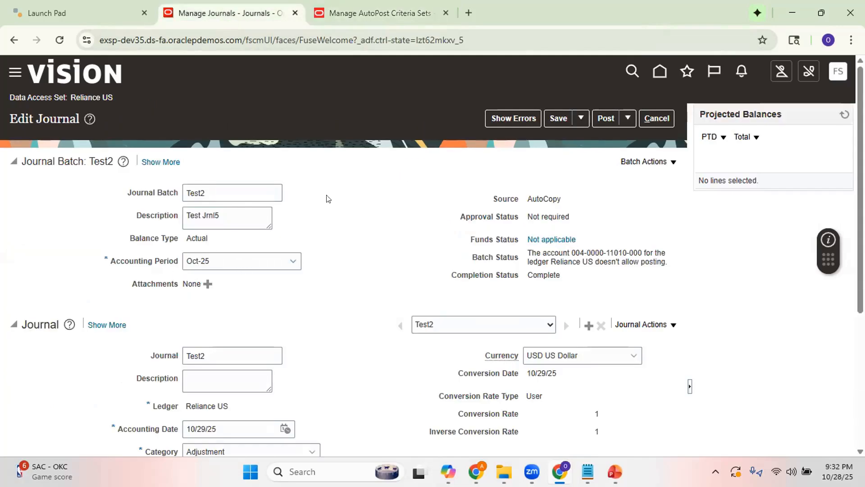
{"action": "left_click", "coordinate": [390, 13]}
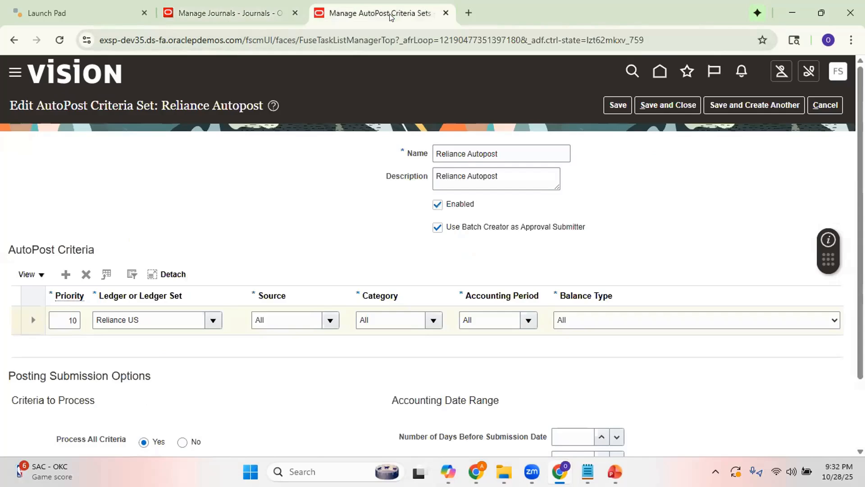
{"action": "left_click", "coordinate": [622, 319]}
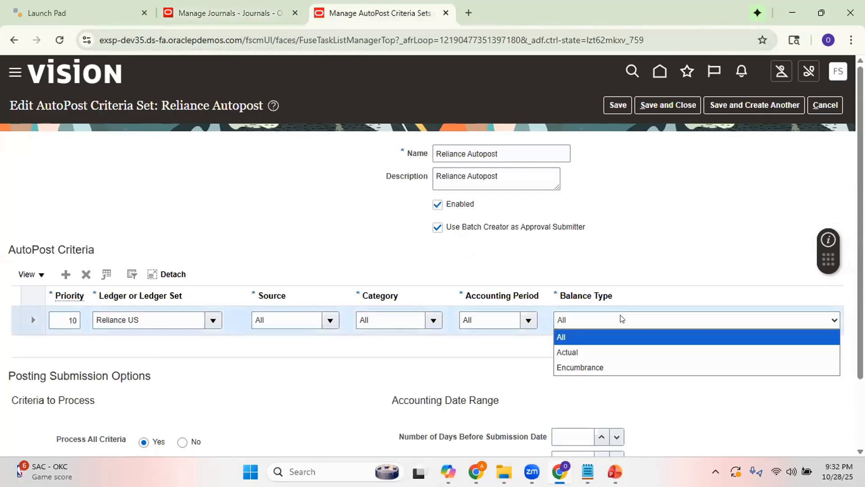
{"action": "left_click", "coordinate": [601, 341]}
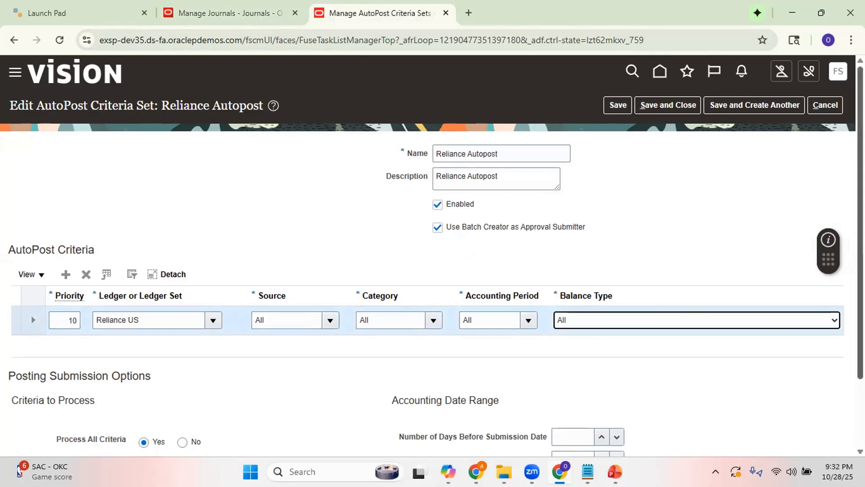
Review the Reliance Autopost set's remaining options and check the Test2 journal's completion status as listed on the PowerPoint troubleshooting slide.
{"action": "scroll", "coordinate": [605, 236], "scroll_direction": "down", "scroll_amount": 2}
{"action": "scroll", "coordinate": [605, 236], "scroll_direction": "up", "scroll_amount": 2}
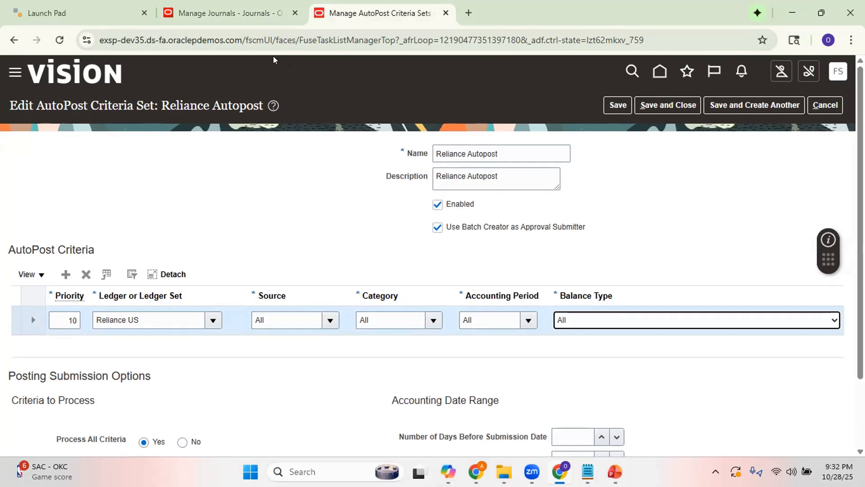
{"action": "left_click", "coordinate": [240, 18]}
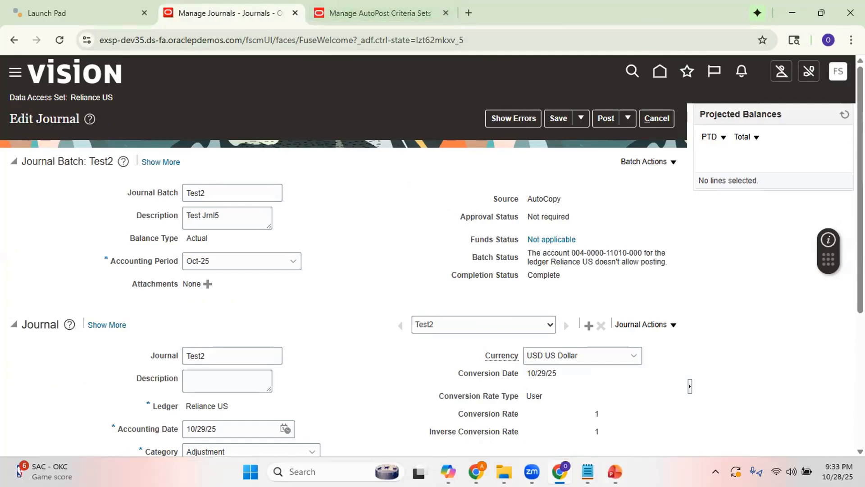
{"action": "mouse_move", "coordinate": [615, 471]}
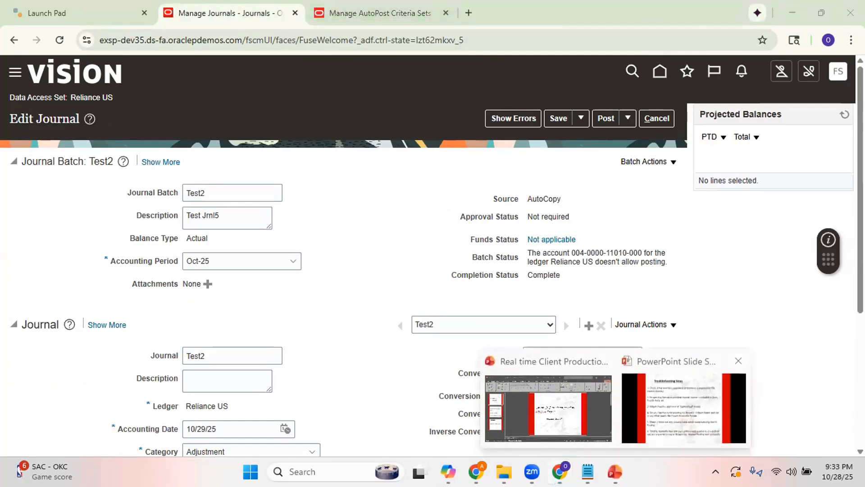
{"action": "left_click", "coordinate": [683, 408]}
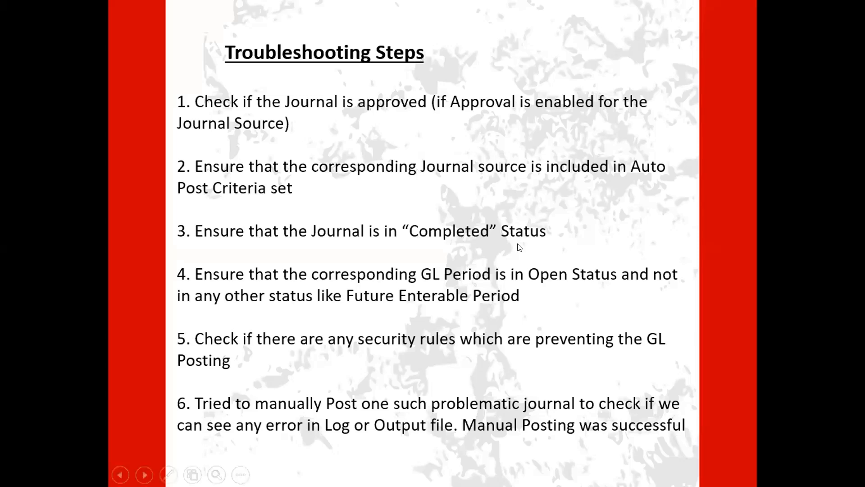
{"action": "key", "text": "alt+Tab"}
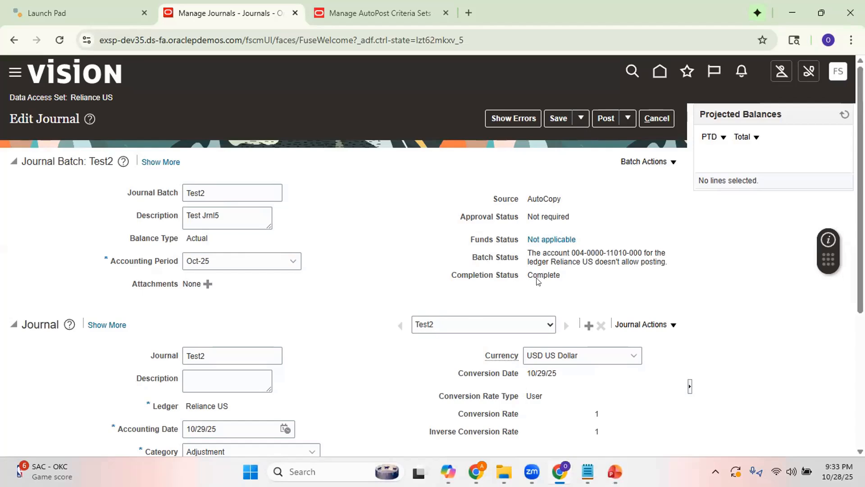
Read the GL period check on the PowerPoint troubleshooting slide and close the Reliance Autopost criteria set in the browser without saving.
{"action": "left_click", "coordinate": [617, 462]}
{"action": "left_click", "coordinate": [671, 402]}
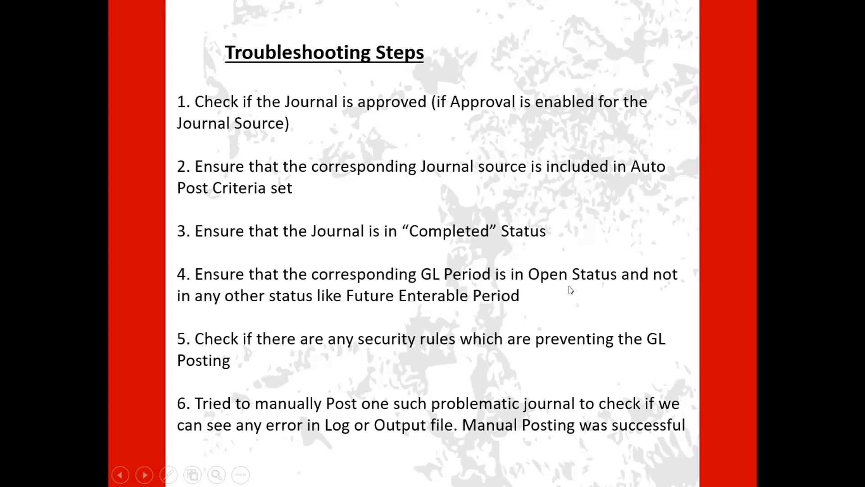
{"action": "key", "text": "alt+Tab"}
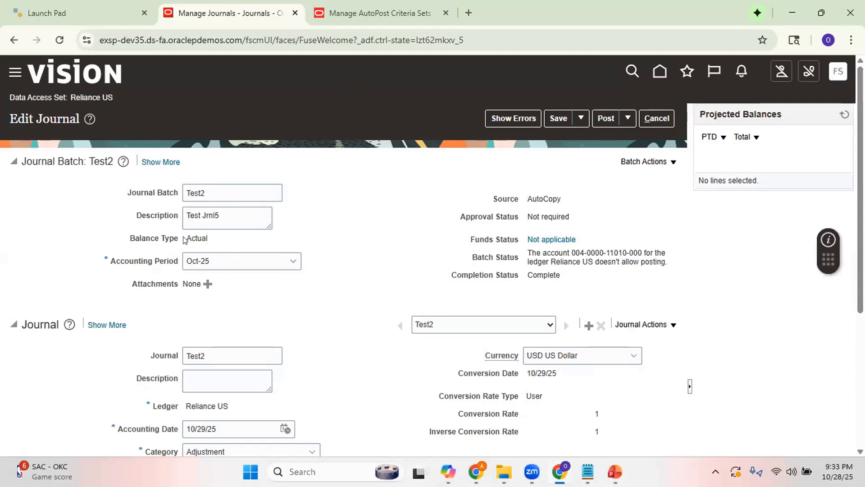
{"action": "left_click", "coordinate": [375, 17]}
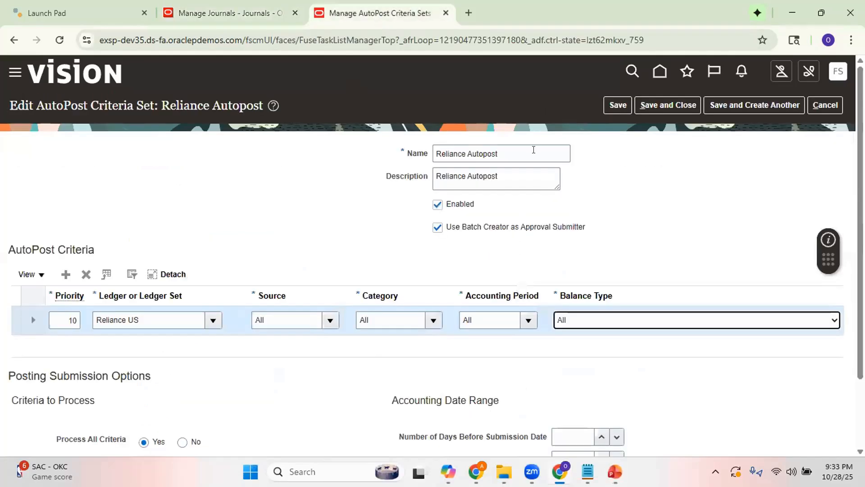
{"action": "left_click", "coordinate": [826, 105]}
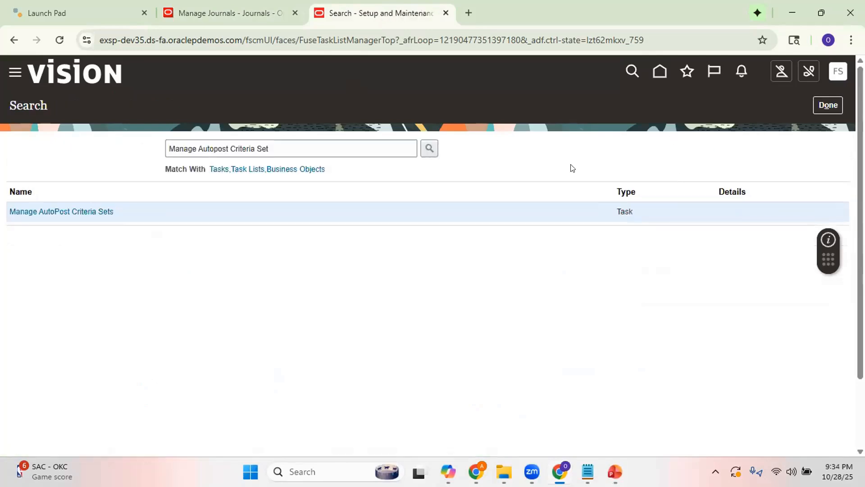
Open Period Close from the home page and examine the General Ledger accounting period statuses for the Reliance US ledger.
{"action": "left_click", "coordinate": [660, 70]}
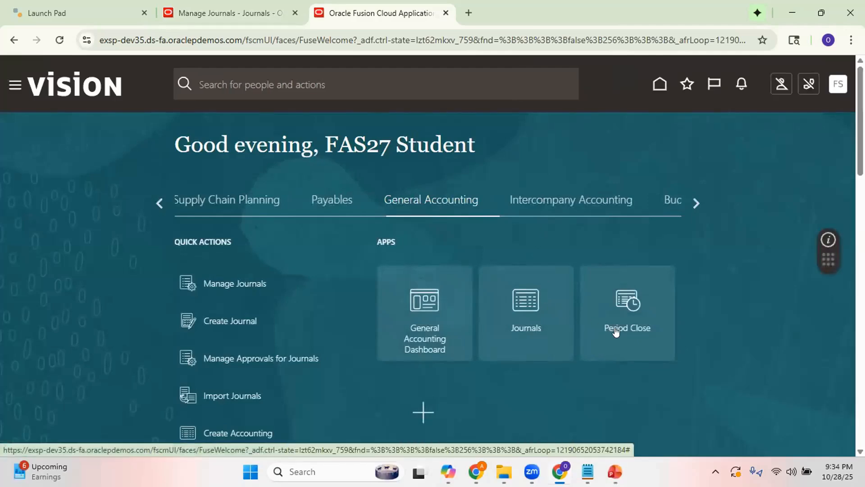
{"action": "left_click", "coordinate": [631, 322]}
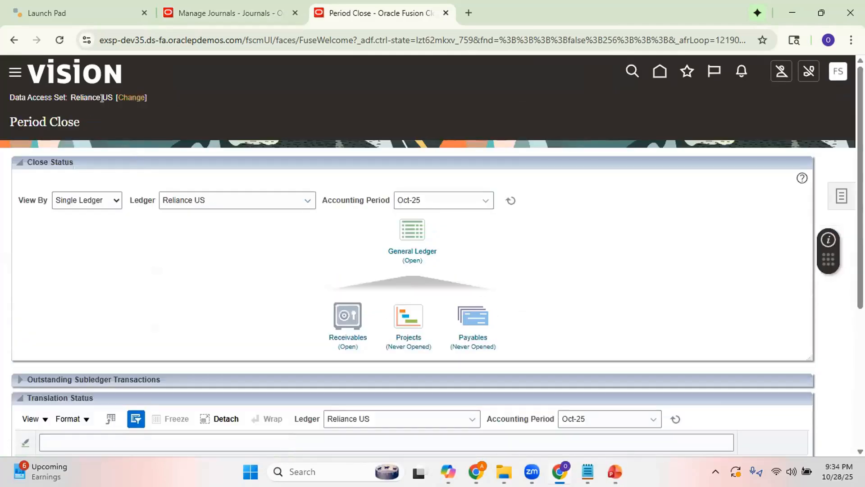
{"action": "left_click", "coordinate": [415, 249]}
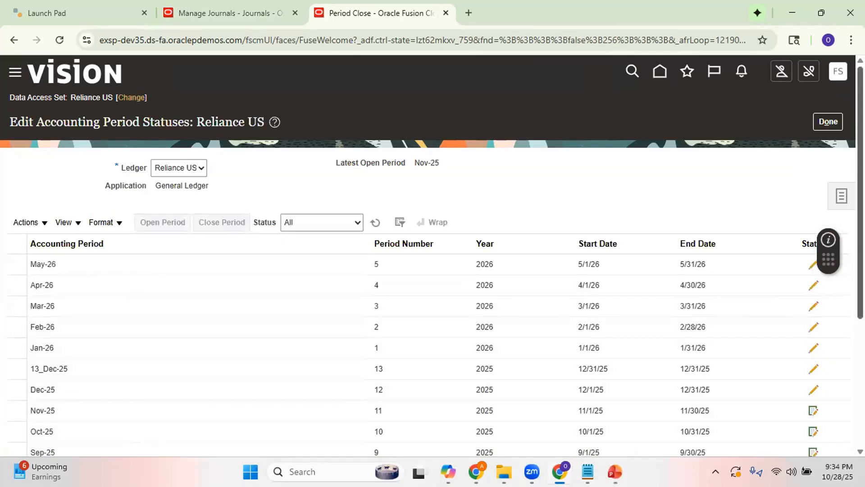
{"action": "scroll", "coordinate": [360, 347], "scroll_direction": "down", "scroll_amount": 2}
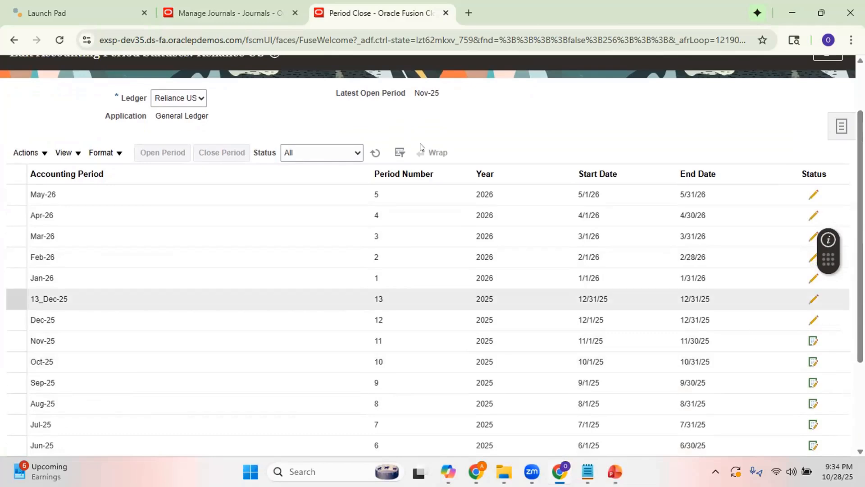
Consult the security rules check on the PowerPoint slide and inspect the account segments of the Test2 journal's first line in the browser.
{"action": "mouse_move", "coordinate": [614, 470]}
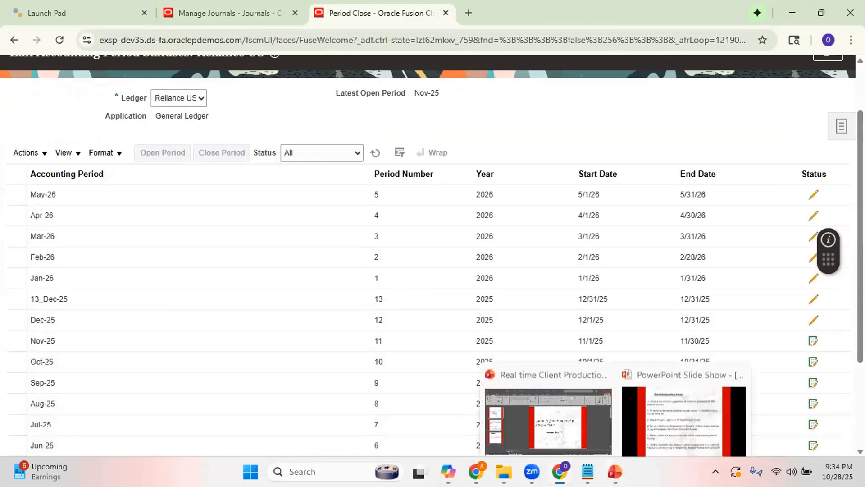
{"action": "left_click", "coordinate": [669, 419]}
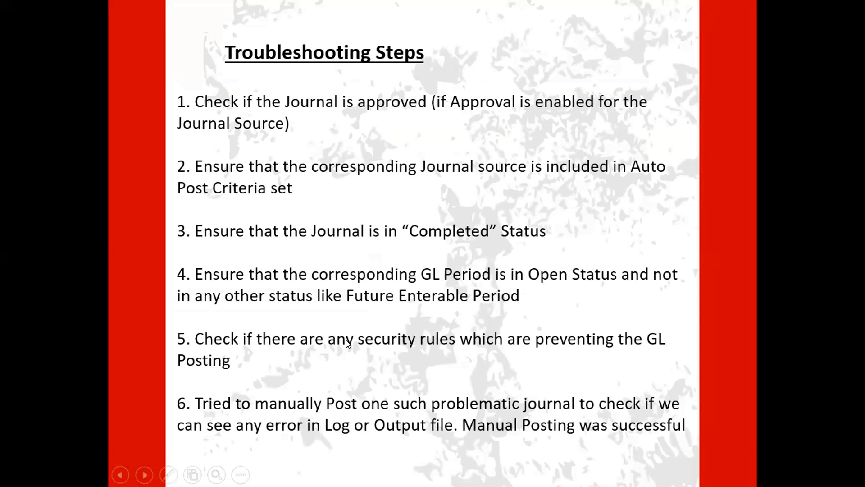
{"action": "key", "text": "alt+Tab"}
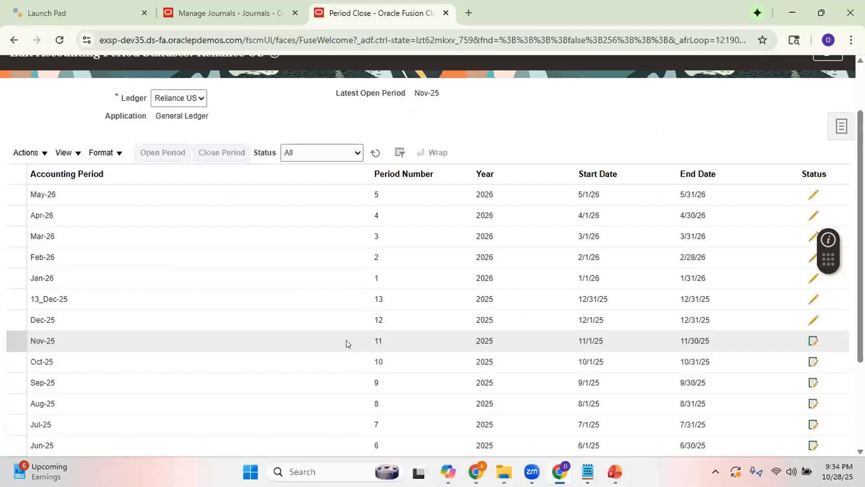
{"action": "left_click", "coordinate": [214, 13]}
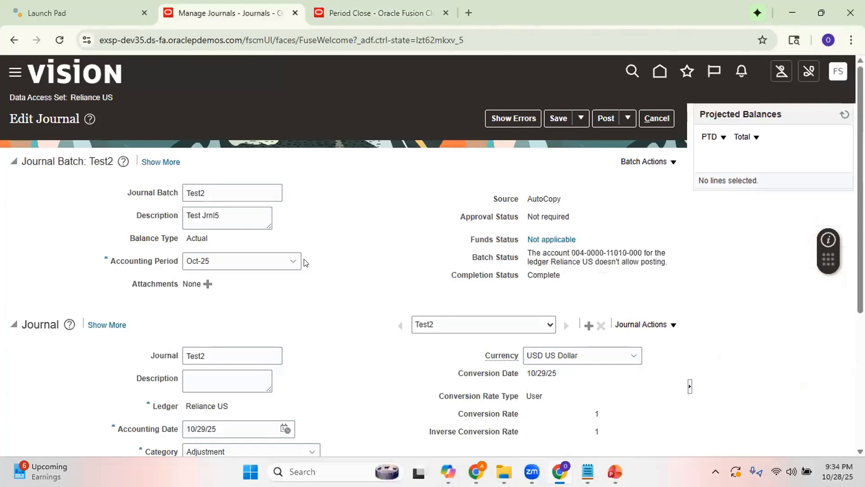
{"action": "scroll", "coordinate": [432, 256], "scroll_direction": "down", "scroll_amount": 3}
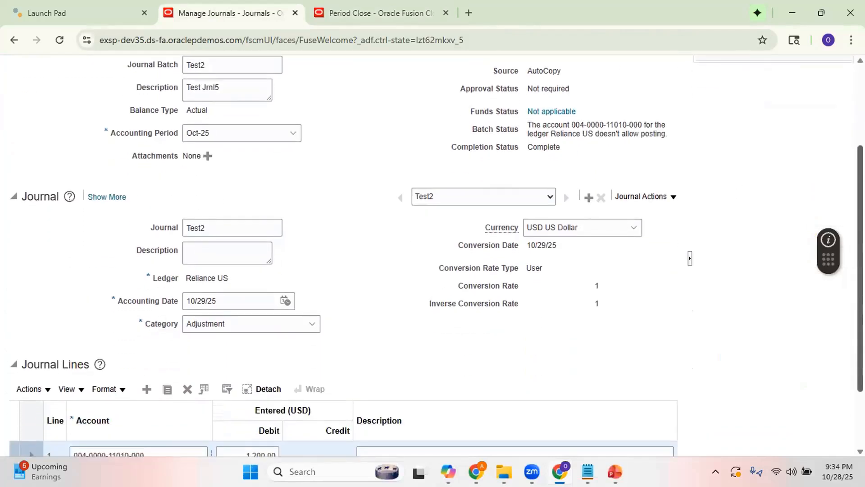
{"action": "scroll", "coordinate": [501, 338], "scroll_direction": "down", "scroll_amount": 2}
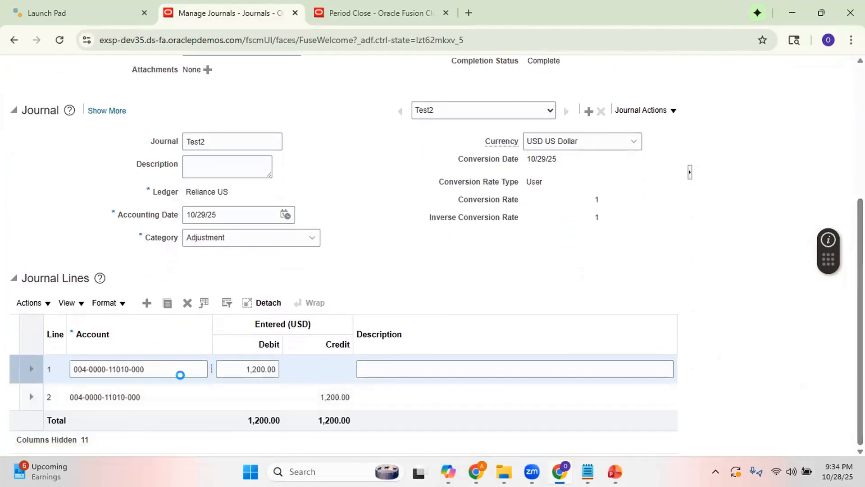
{"action": "mouse_move", "coordinate": [160, 370]}
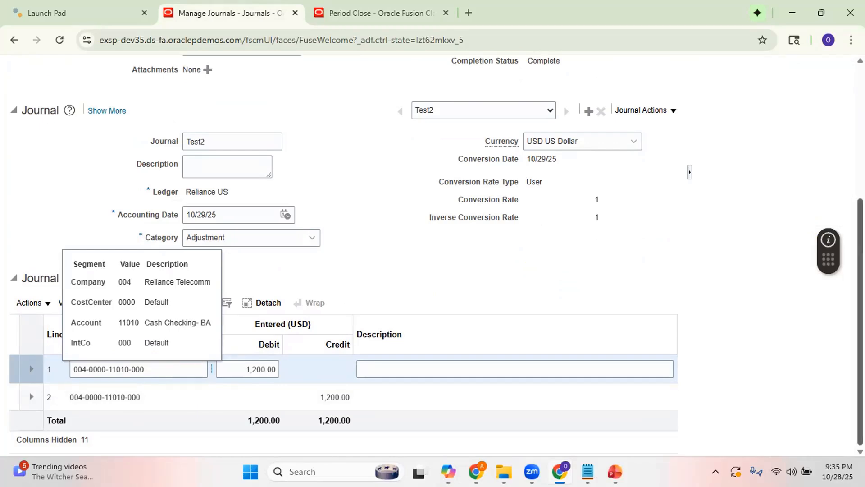
{"action": "scroll", "coordinate": [432, 252], "scroll_direction": "up", "scroll_amount": 1}
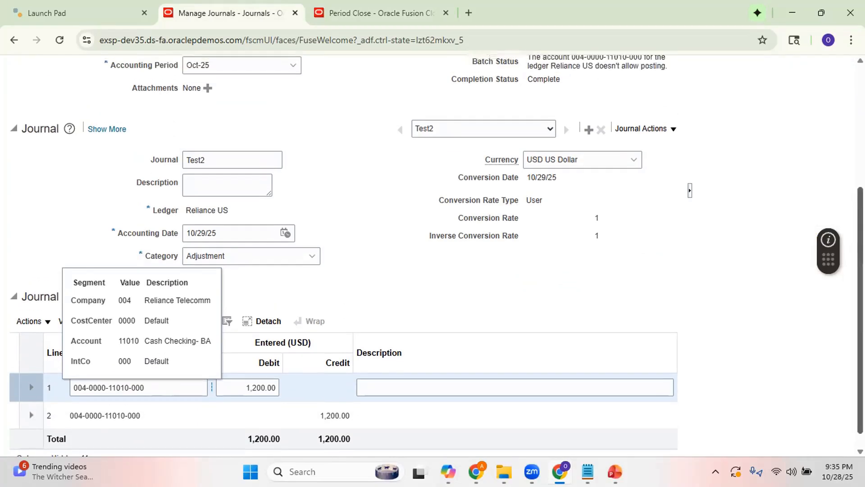
{"action": "scroll", "coordinate": [554, 122], "scroll_direction": "up", "scroll_amount": 8}
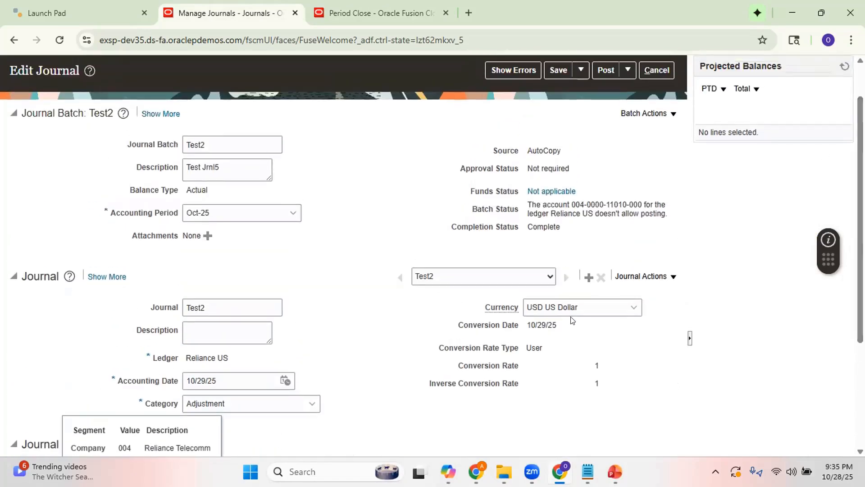
Read the manual posting check on the PowerPoint troubleshooting slide and return to the Test2 journal in the browser.
{"action": "mouse_move", "coordinate": [615, 472]}
{"action": "left_click", "coordinate": [683, 410]}
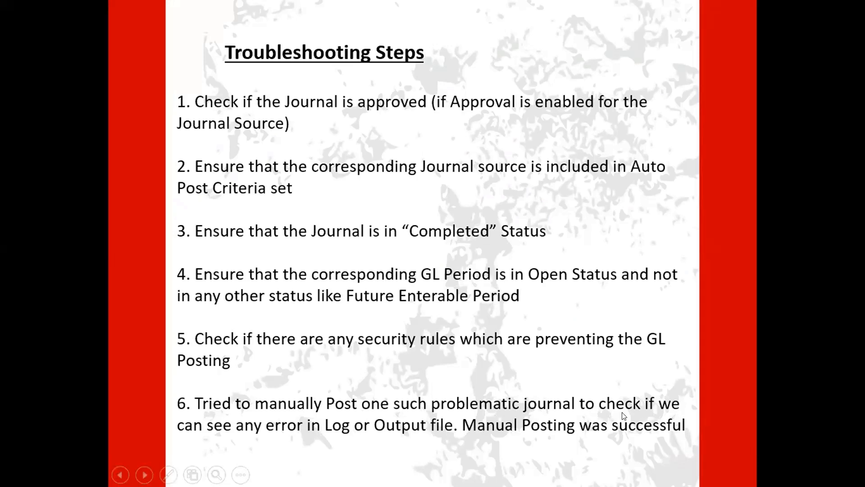
{"action": "key", "text": "alt+Tab"}
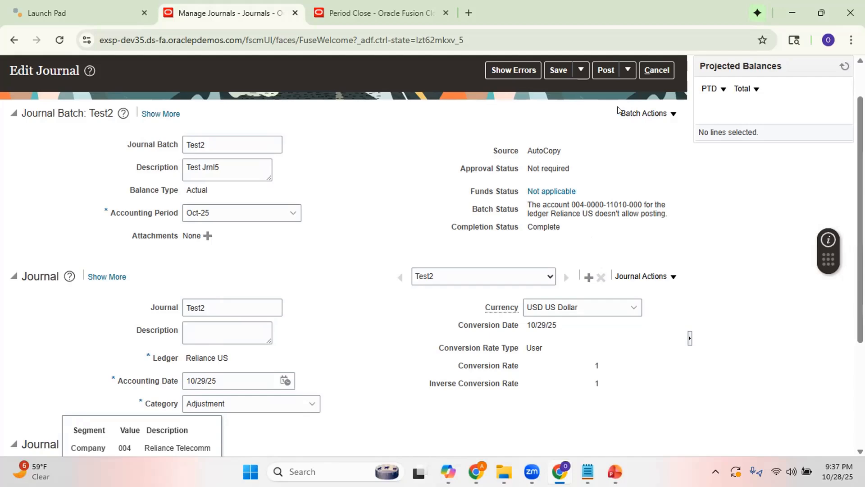
Leave the Reliance US accounting period statuses and open the task search page in Setup and Maintenance.
{"action": "left_click", "coordinate": [378, 14]}
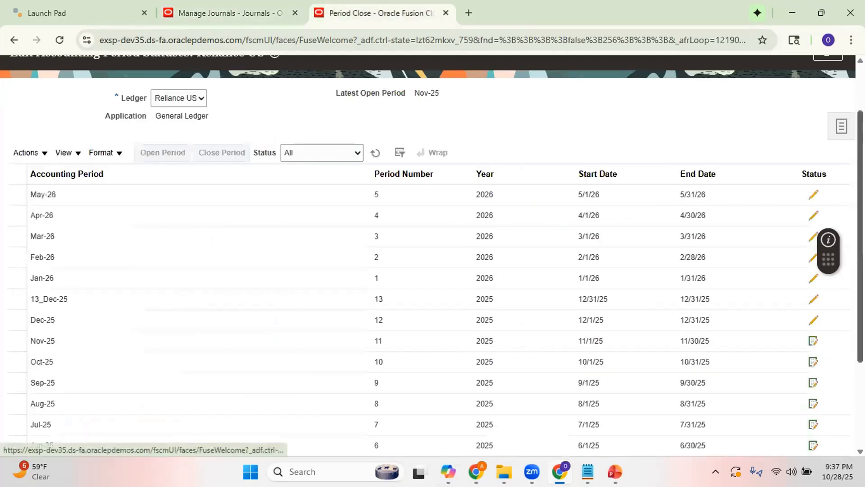
{"action": "scroll", "coordinate": [821, 120], "scroll_direction": "up", "scroll_amount": 2}
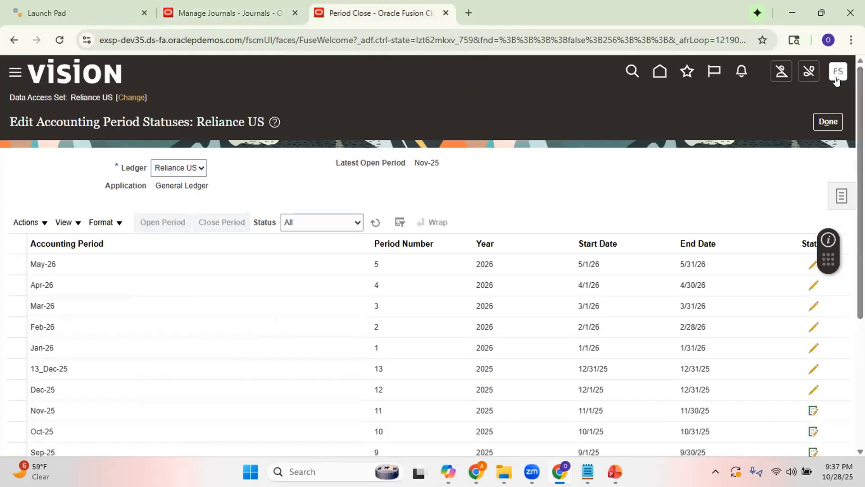
{"action": "left_click", "coordinate": [827, 122]}
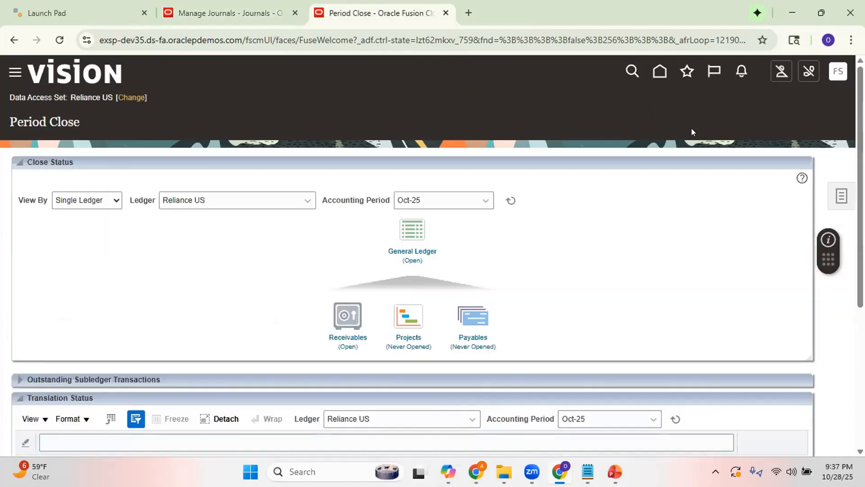
{"action": "left_click", "coordinate": [838, 70]}
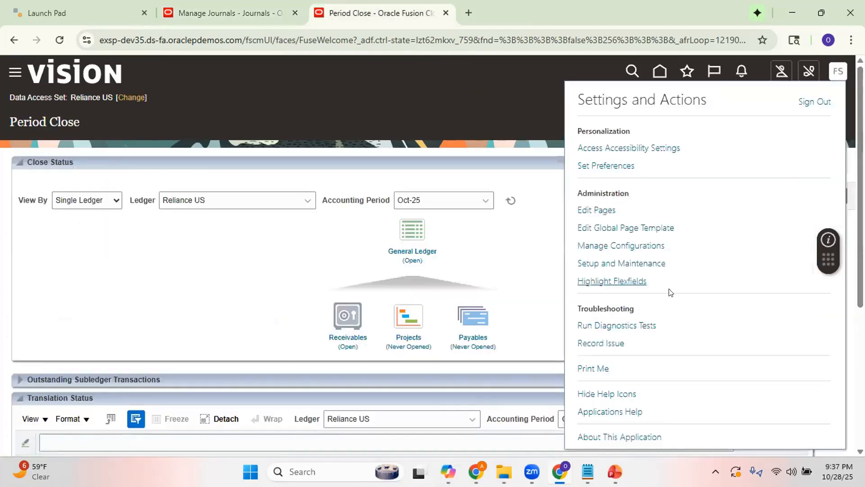
{"action": "left_click", "coordinate": [639, 268]}
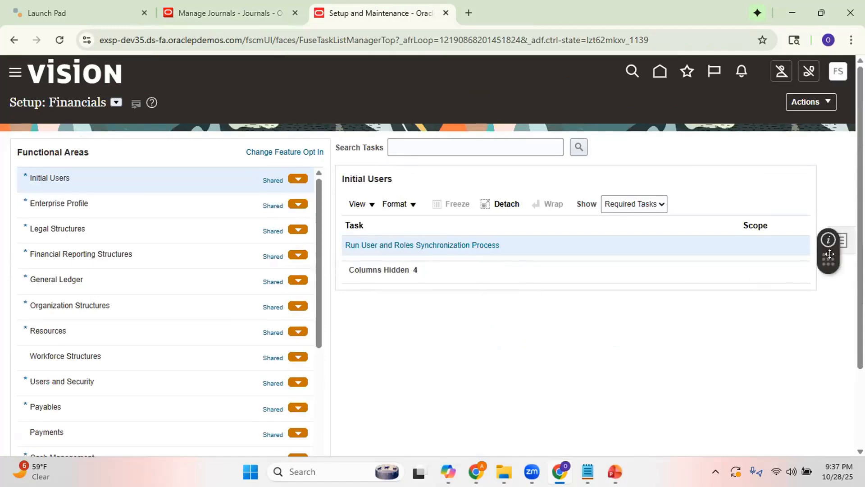
{"action": "left_click_drag", "start_coordinate": [829, 255], "coordinate": [830, 198]}
{"action": "left_click", "coordinate": [841, 240]}
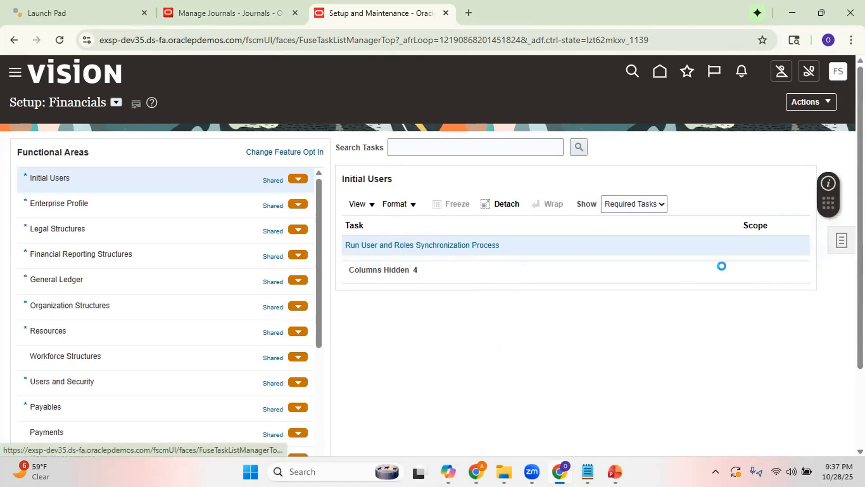
{"action": "left_click", "coordinate": [749, 282]}
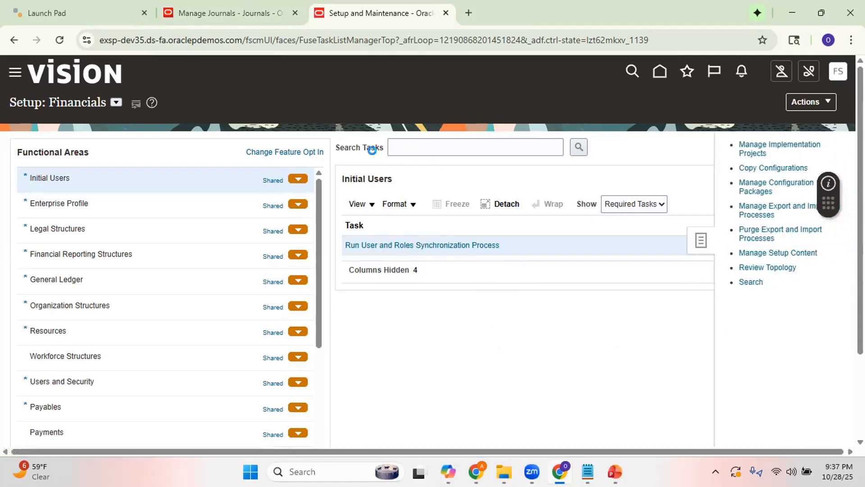
Search the setup tasks for "Manage Account Combinations".
{"action": "left_click", "coordinate": [350, 148]}
{"action": "type", "text": "Manae A"}
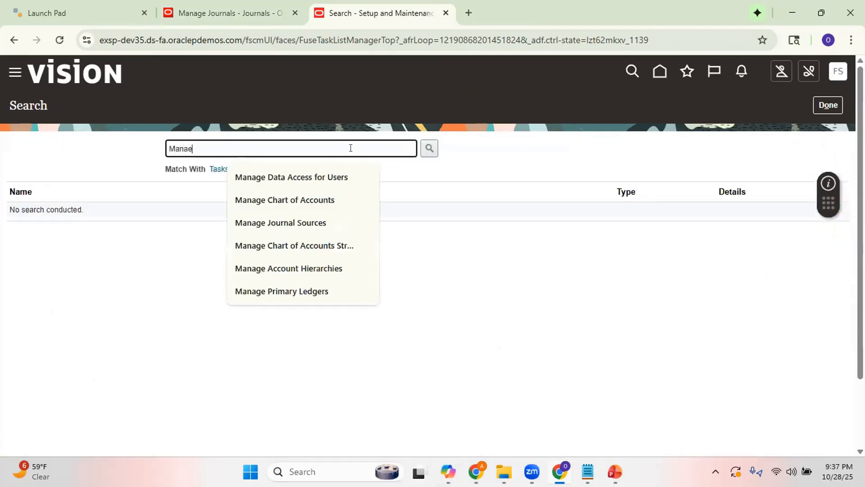
{"action": "key", "text": "BackSpace"}
{"action": "key", "text": "BackSpace"}
{"action": "key", "text": "BackSpace"}
{"action": "type", "text": "ge Ac"}
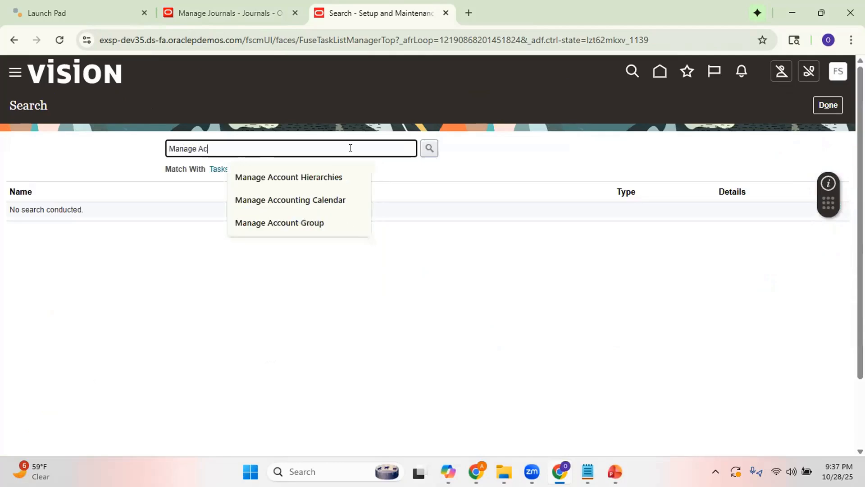
{"action": "type", "text": "count Combinations"}
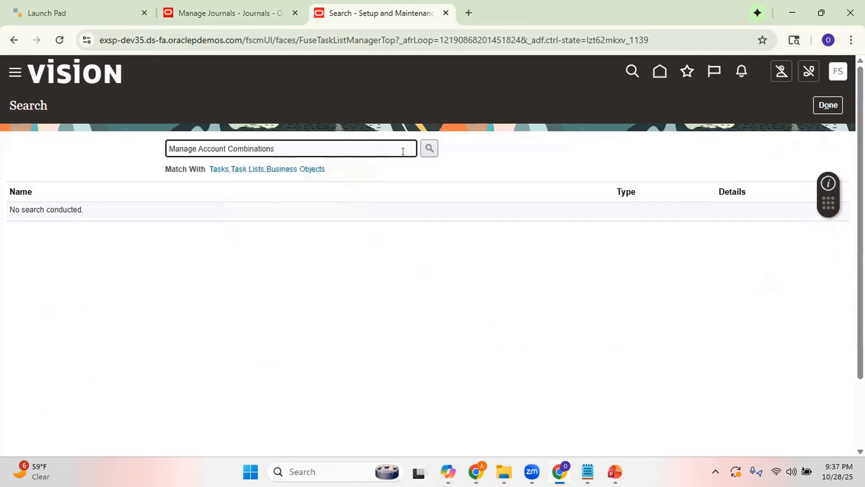
{"action": "left_click", "coordinate": [429, 149]}
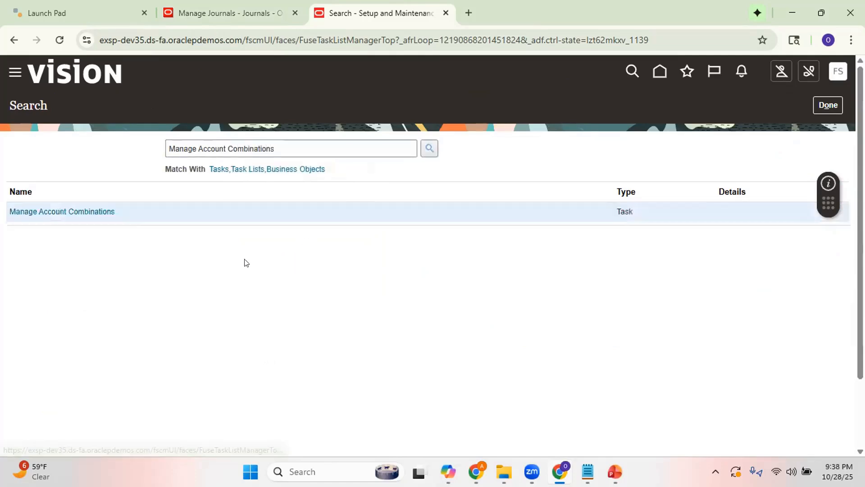
Open the Manage Account Combinations task and search the Reliance chart of accounts for enabled combinations.
{"action": "left_click", "coordinate": [92, 210]}
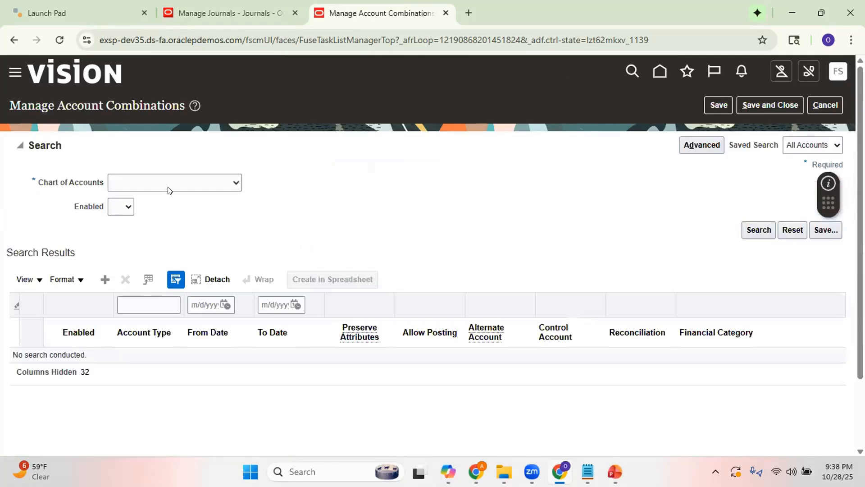
{"action": "left_click", "coordinate": [184, 183]}
{"action": "key", "text": "r"}
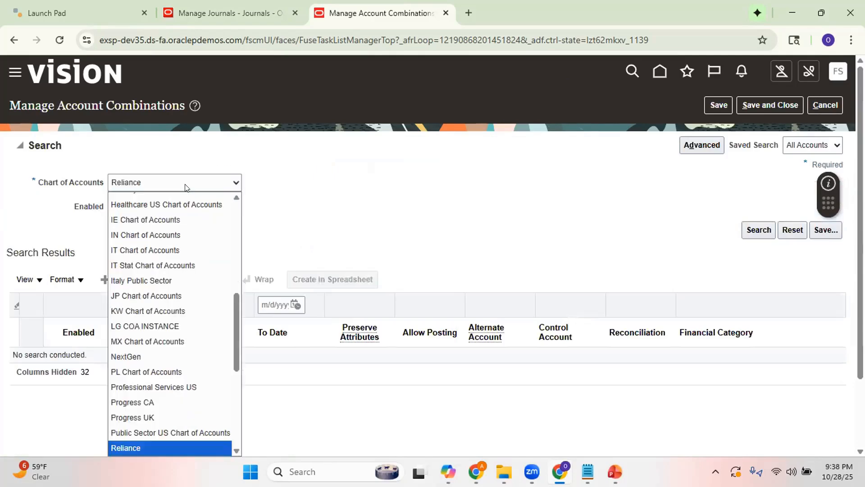
{"action": "scroll", "coordinate": [196, 447], "scroll_direction": "down", "scroll_amount": 2}
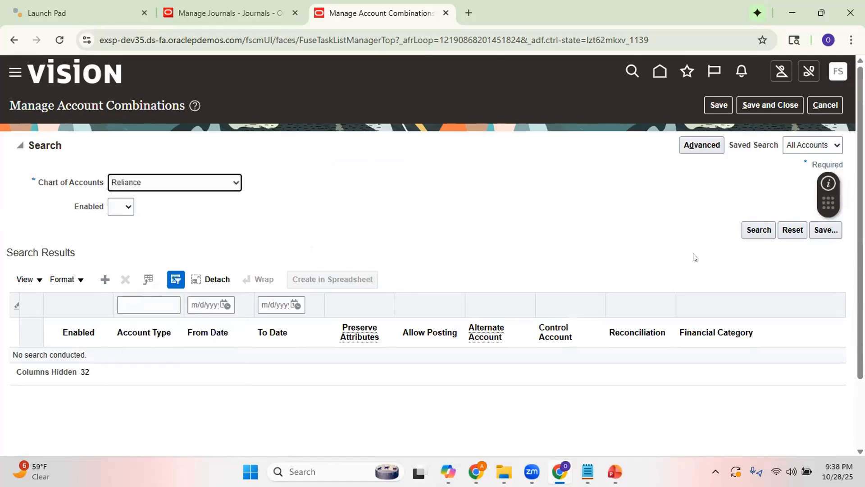
{"action": "left_click", "coordinate": [121, 209]}
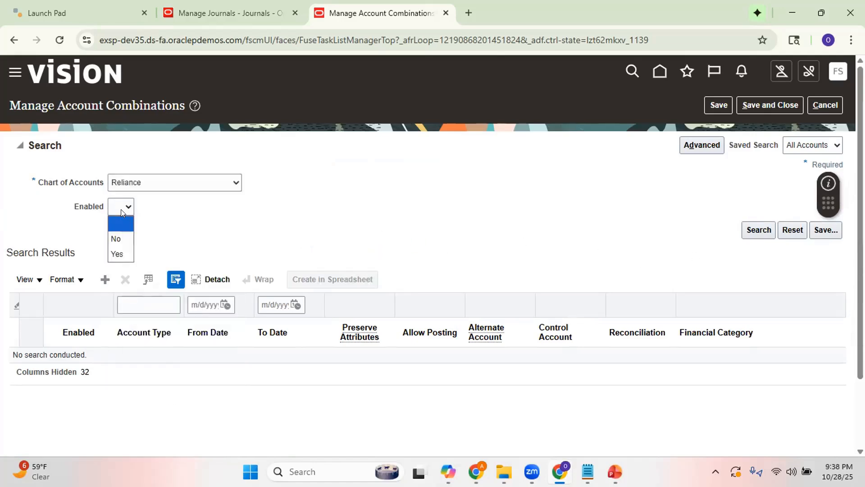
{"action": "left_click", "coordinate": [121, 246]}
{"action": "left_click", "coordinate": [751, 230]}
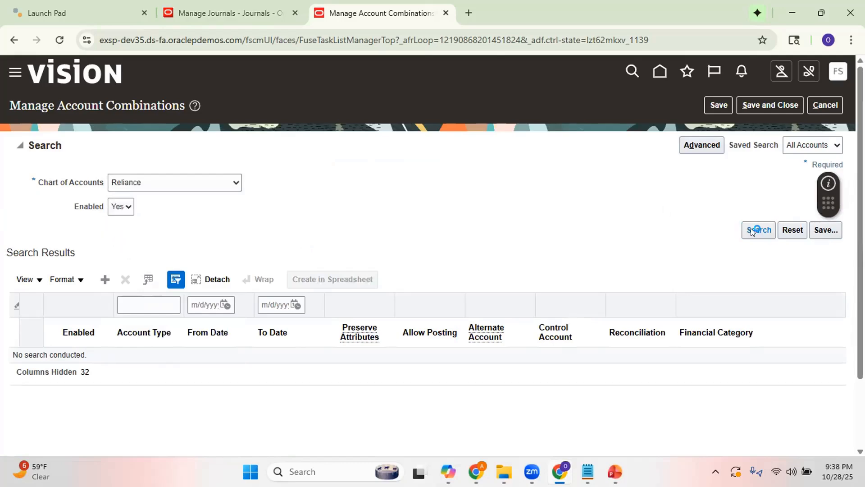
Switch the account combination search to advanced mode and add Account and Company as search fields.
{"action": "left_click", "coordinate": [706, 141]}
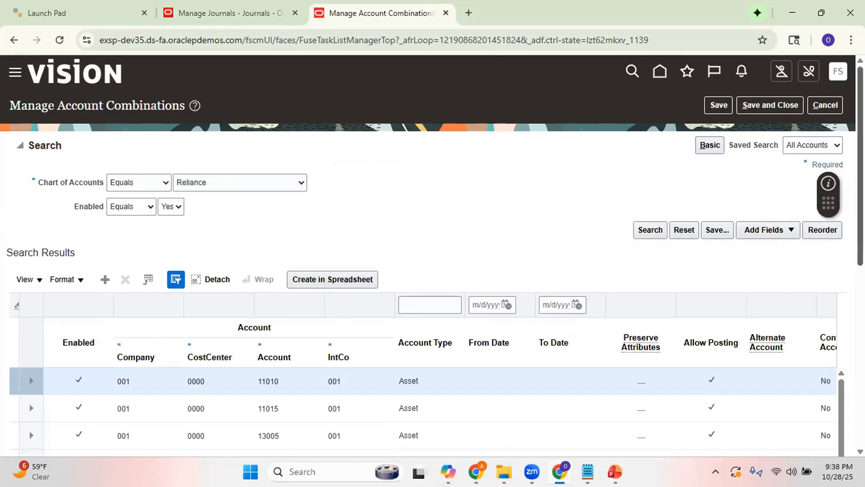
{"action": "scroll", "coordinate": [433, 256], "scroll_direction": "down", "scroll_amount": 5}
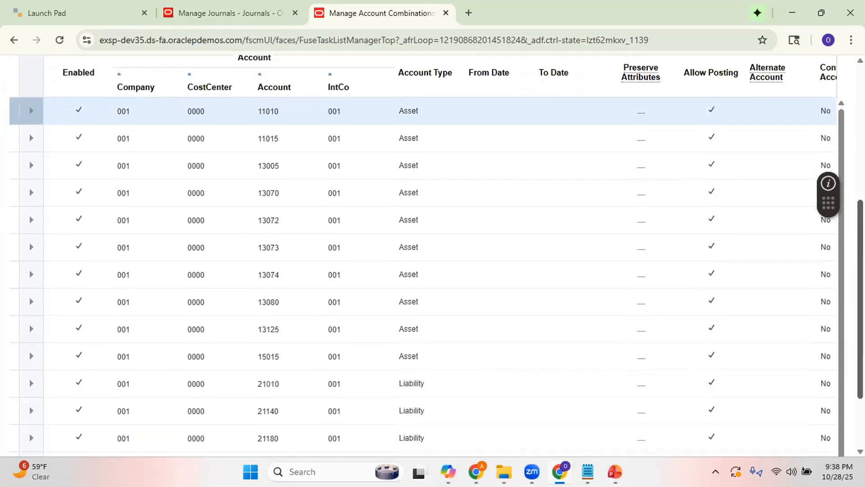
{"action": "scroll", "coordinate": [849, 210], "scroll_direction": "up", "scroll_amount": 5}
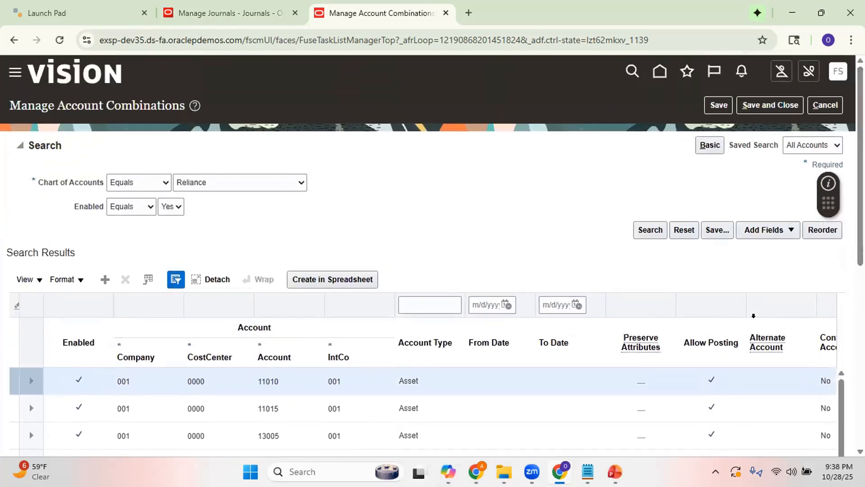
{"action": "left_click", "coordinate": [772, 230]}
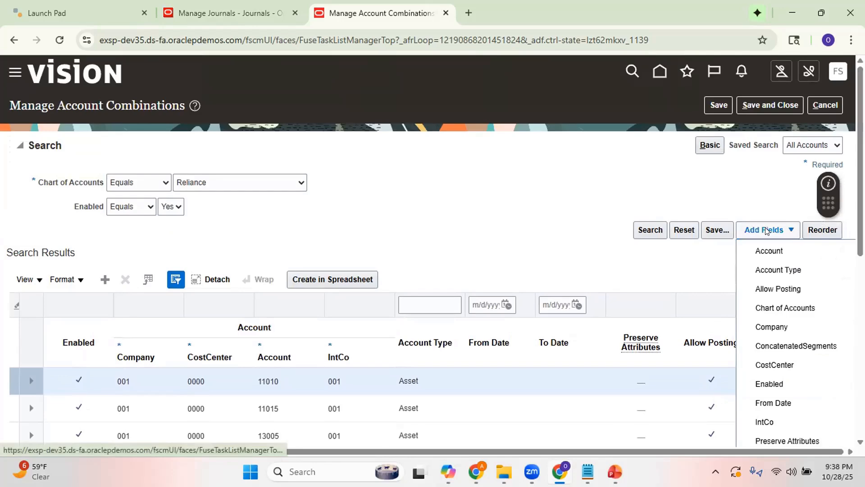
{"action": "left_click", "coordinate": [767, 251]}
{"action": "left_click", "coordinate": [765, 250]}
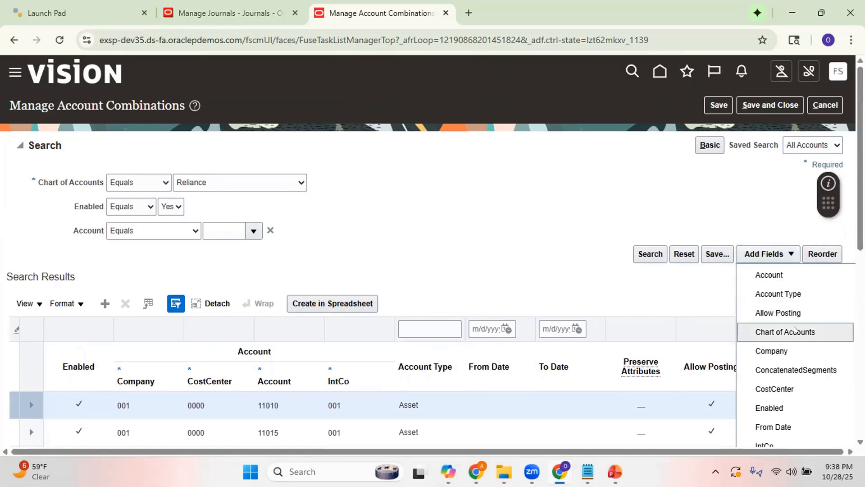
{"action": "left_click", "coordinate": [791, 351]}
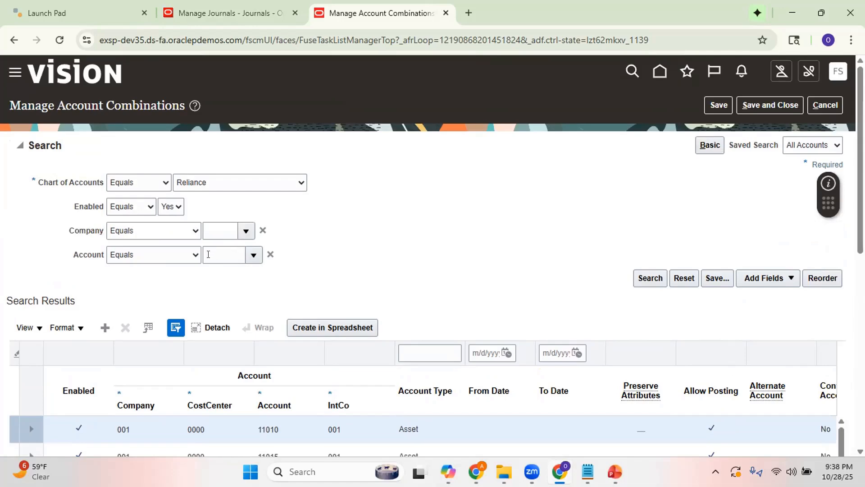
Set the search criteria to company 004 and account 11010.
{"action": "left_click", "coordinate": [221, 231]}
{"action": "type", "text": "004"}
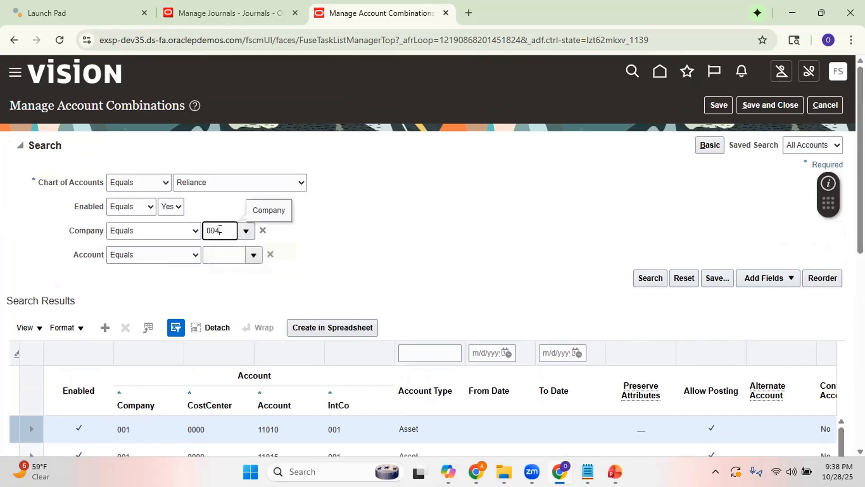
{"action": "left_click", "coordinate": [221, 252]}
{"action": "type", "text": "11010"}
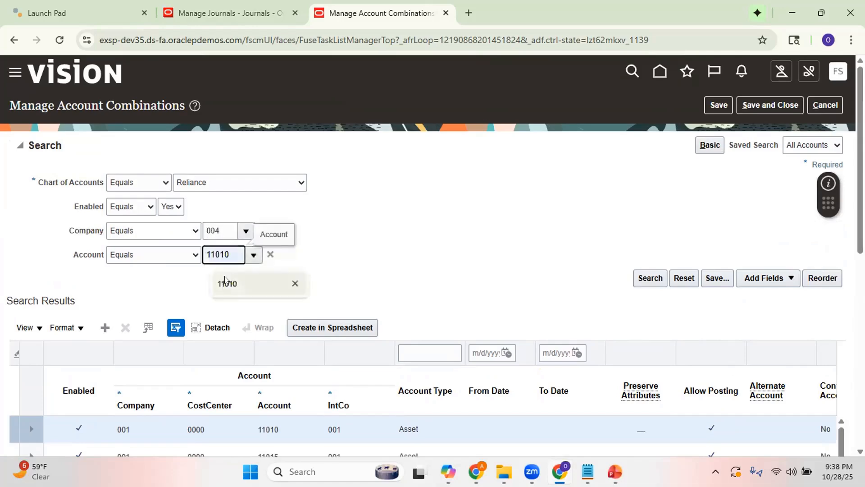
Recheck the account combination on the Test2 journal's lines and batch status, and run the account combination search with the entered criteria.
{"action": "left_click", "coordinate": [226, 13]}
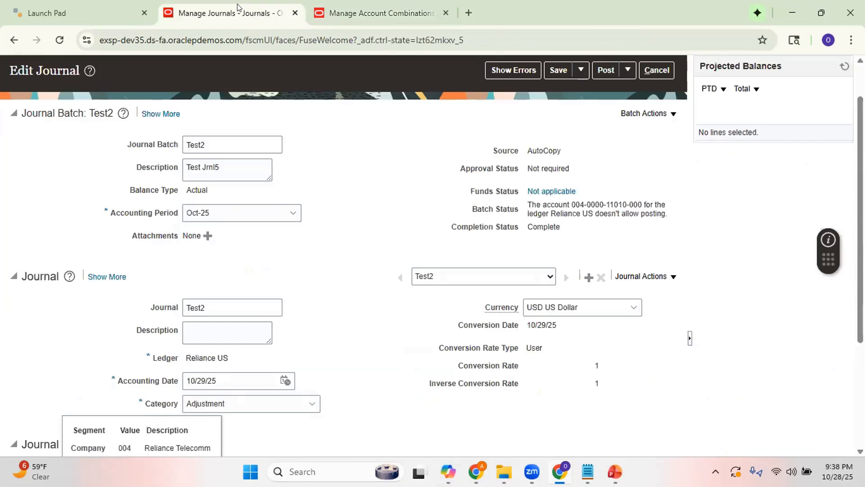
{"action": "scroll", "coordinate": [419, 375], "scroll_direction": "down", "scroll_amount": 4}
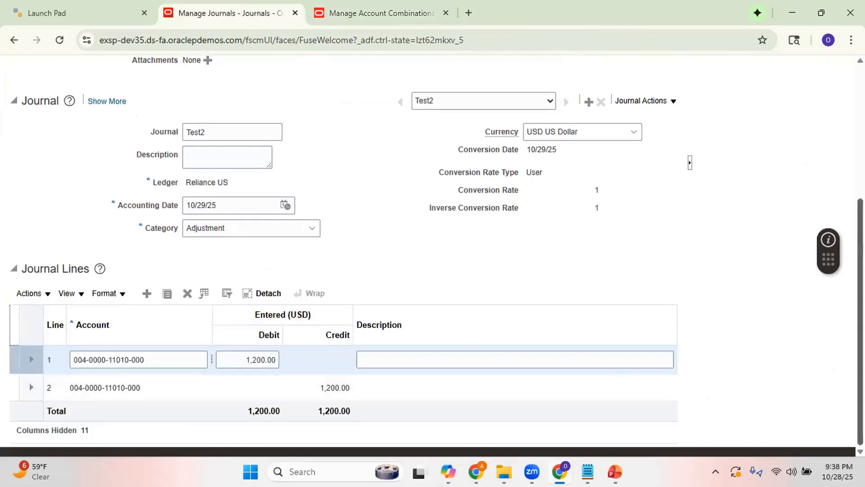
{"action": "scroll", "coordinate": [618, 382], "scroll_direction": "up", "scroll_amount": 5}
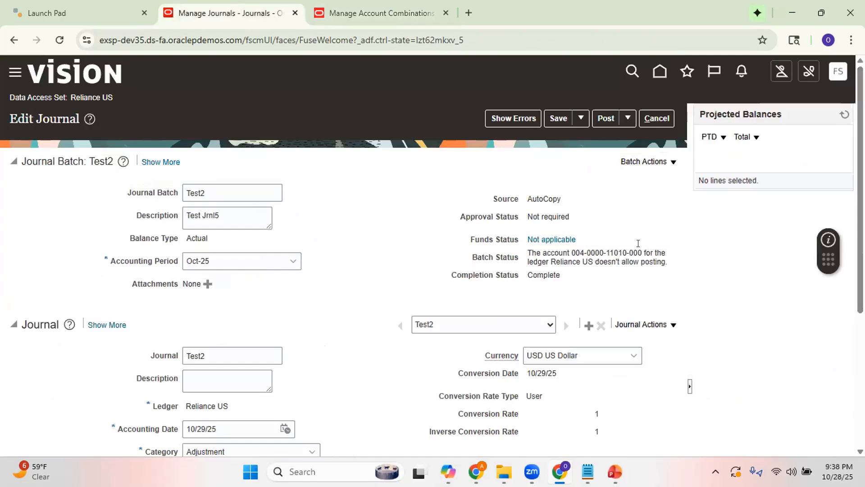
{"action": "left_click", "coordinate": [386, 14]}
{"action": "left_click", "coordinate": [650, 278]}
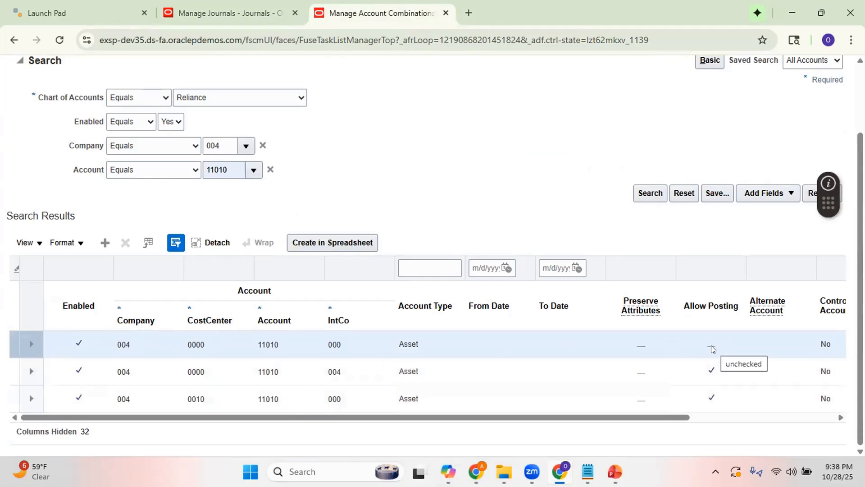
{"action": "left_click", "coordinate": [675, 337]}
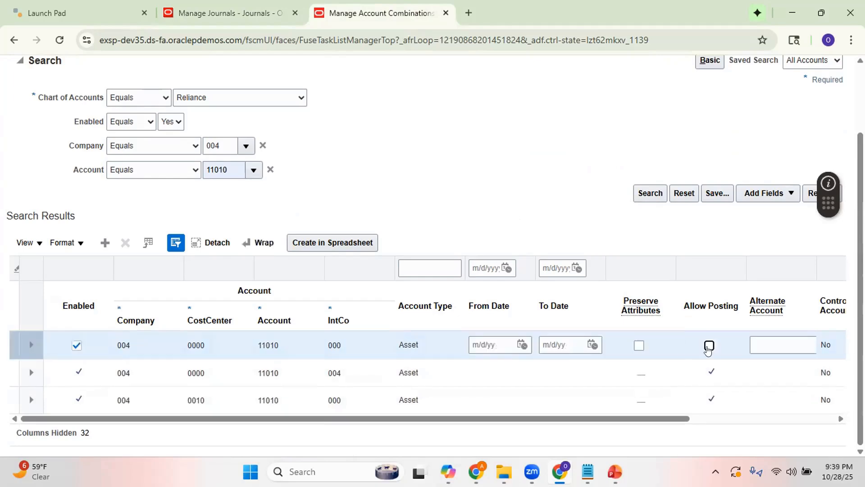
{"action": "left_click", "coordinate": [708, 347]}
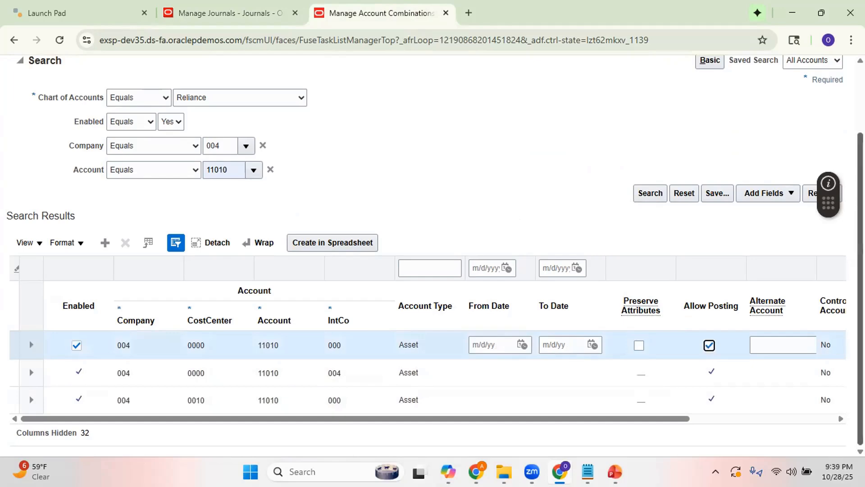
{"action": "scroll", "coordinate": [708, 346], "scroll_direction": "up", "scroll_amount": 2}
{"action": "left_click", "coordinate": [713, 104]}
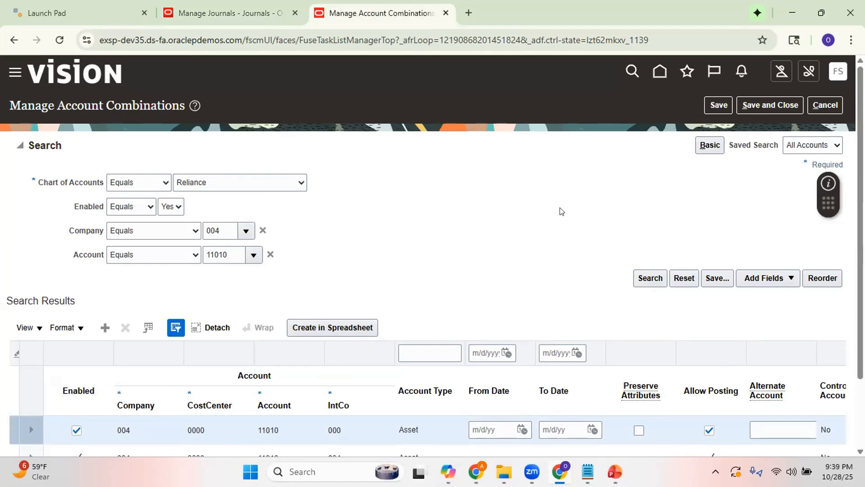
Review the Test2 journal's lines and batch status again, and close the journal and the Manage Journals page.
{"action": "left_click", "coordinate": [236, 19]}
{"action": "scroll", "coordinate": [754, 231], "scroll_direction": "down", "scroll_amount": 5}
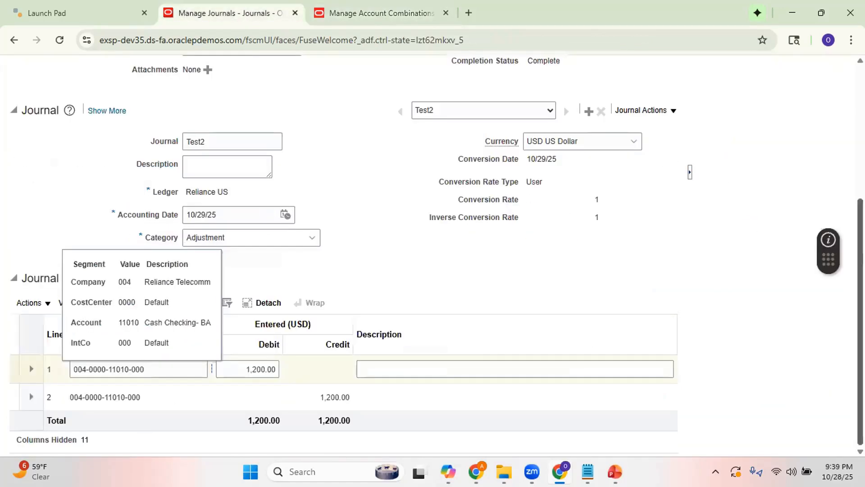
{"action": "scroll", "coordinate": [663, 116], "scroll_direction": "up", "scroll_amount": 5}
{"action": "scroll", "coordinate": [663, 116], "scroll_direction": "down", "scroll_amount": 5}
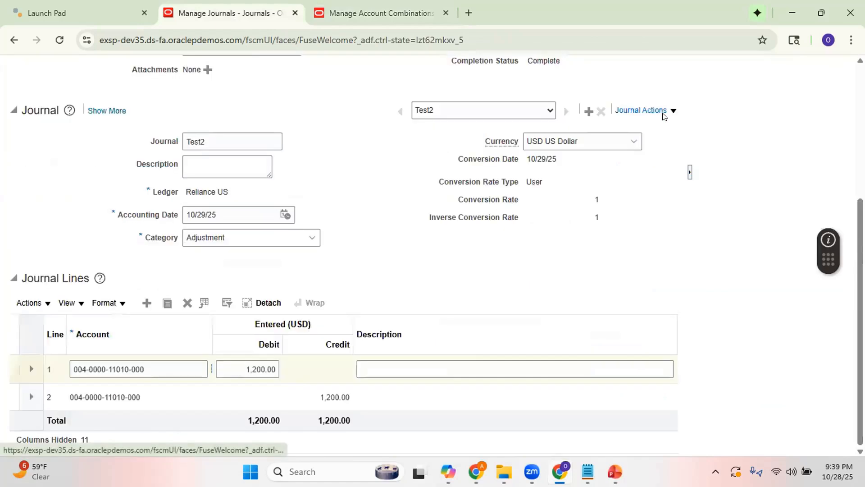
{"action": "scroll", "coordinate": [699, 108], "scroll_direction": "up", "scroll_amount": 5}
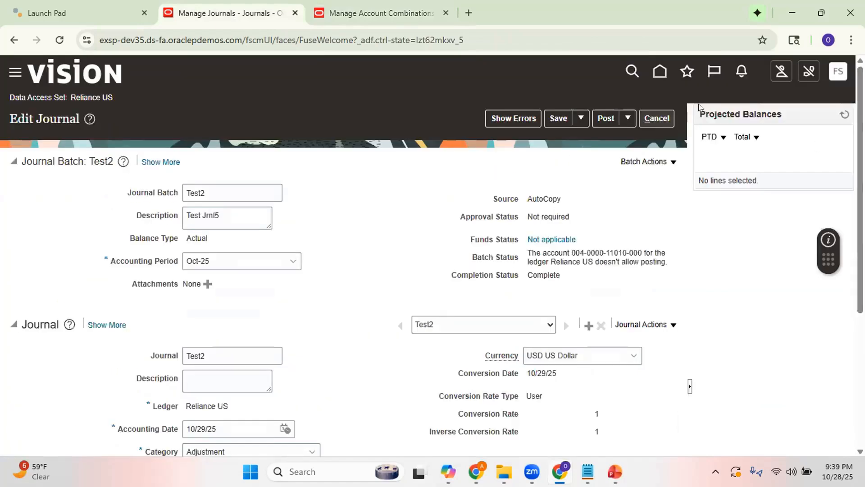
{"action": "left_click", "coordinate": [646, 118]}
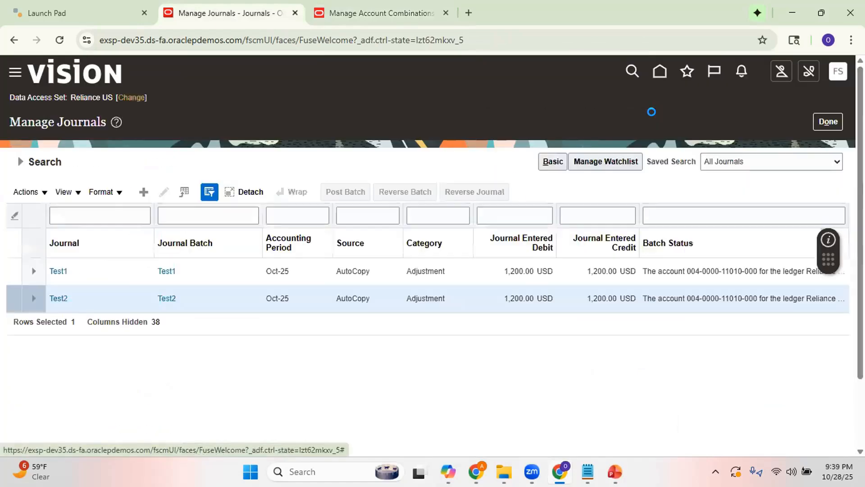
{"action": "left_click", "coordinate": [826, 130]}
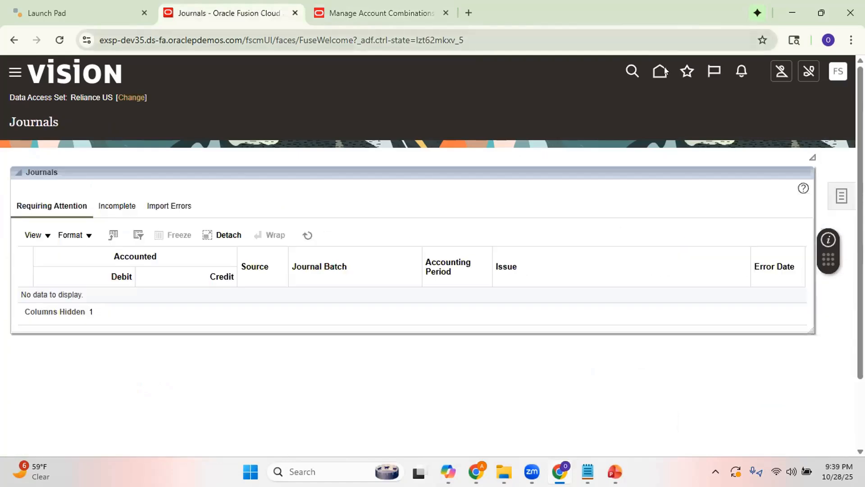
Reopen the Journals work area from the home page and open the Run AutoPost process.
{"action": "left_click", "coordinate": [662, 71]}
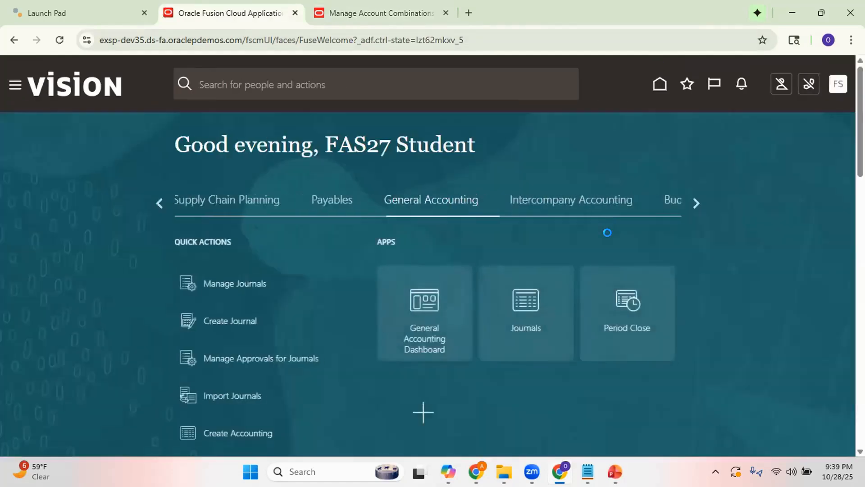
{"action": "left_click", "coordinate": [524, 302]}
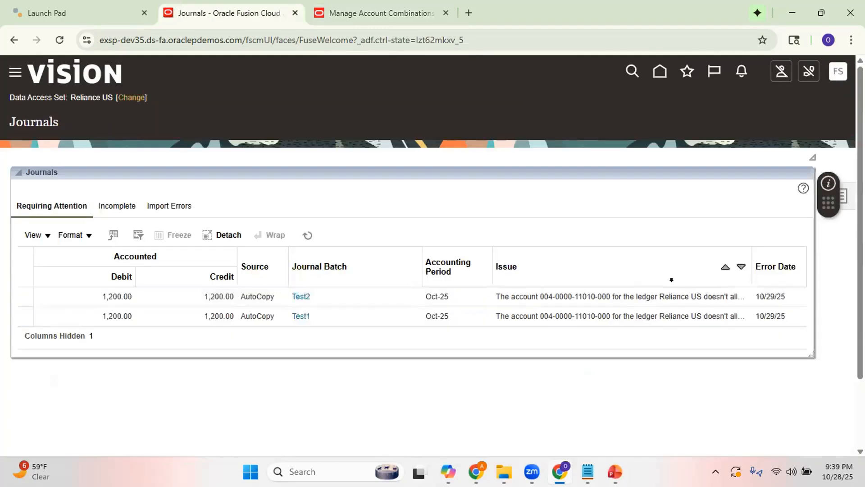
{"action": "left_click", "coordinate": [843, 196]}
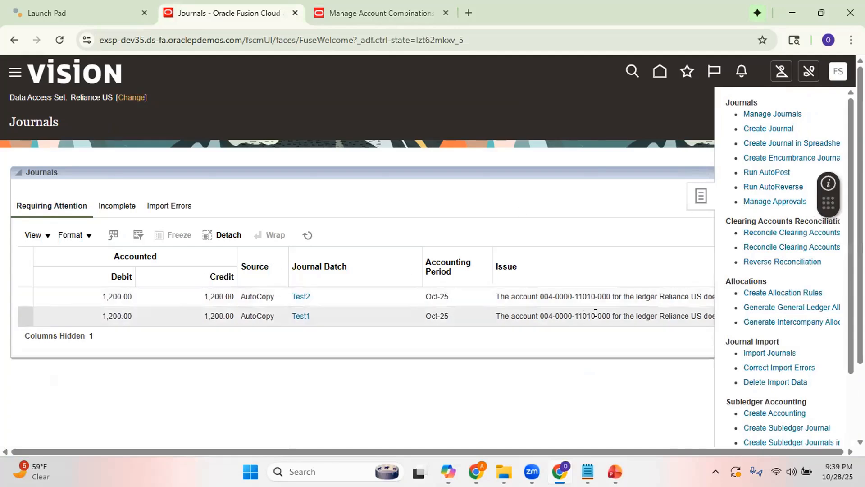
{"action": "left_click", "coordinate": [761, 172]}
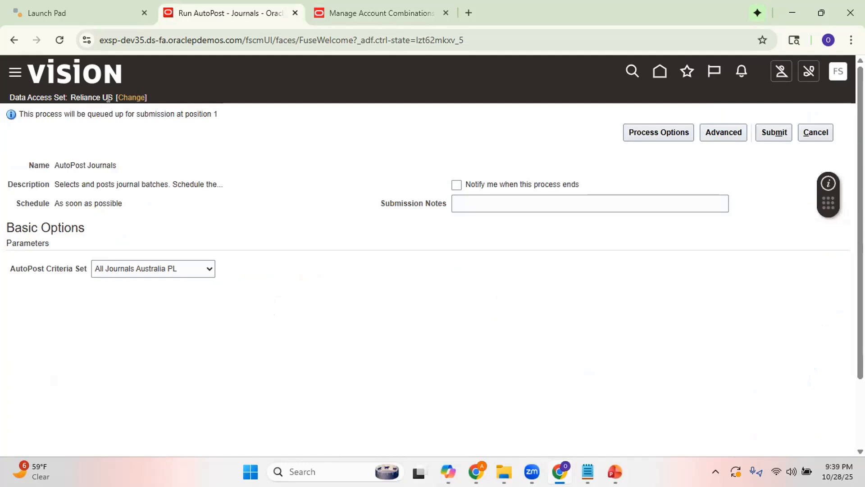
Submit the AutoPost Journals process with the Reliance Autopost criteria set and acknowledge the submission.
{"action": "left_click", "coordinate": [169, 269]}
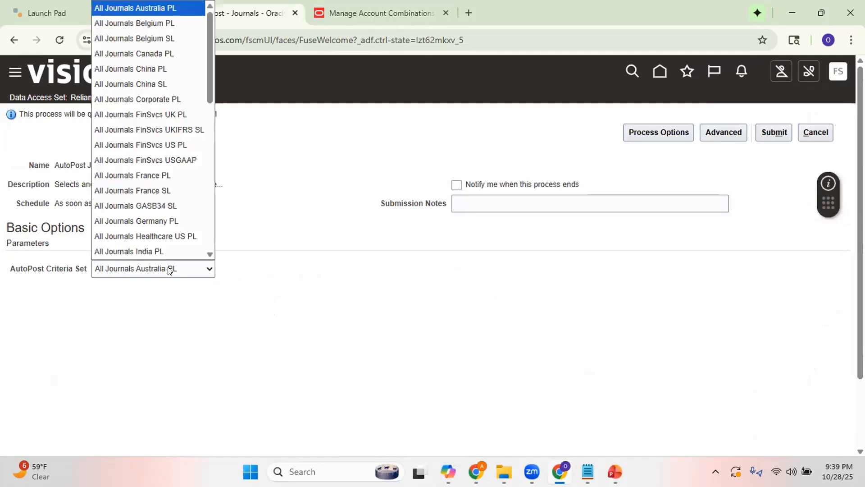
{"action": "type", "text": "re"}
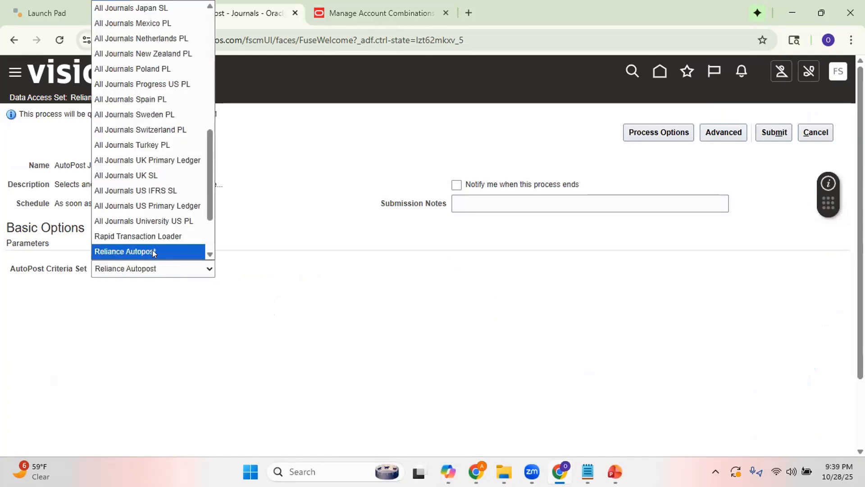
{"action": "left_click", "coordinate": [153, 251]}
{"action": "left_click", "coordinate": [469, 306]}
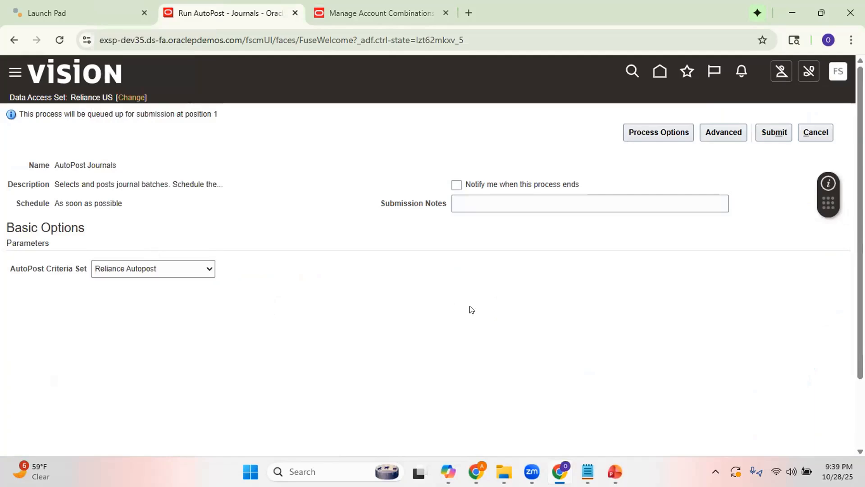
{"action": "left_click", "coordinate": [770, 132]}
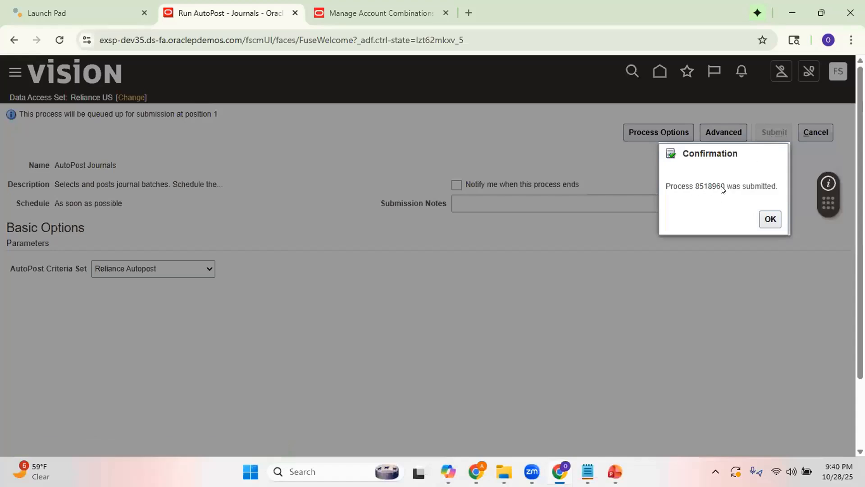
{"action": "left_click", "coordinate": [771, 220]}
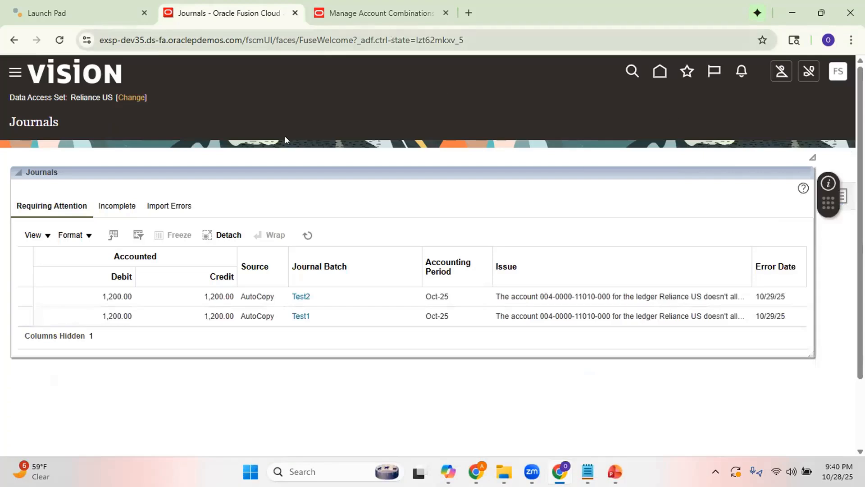
Leave the Manage Account Combinations page and open Scheduled Processes from the home page.
{"action": "left_click", "coordinate": [401, 14]}
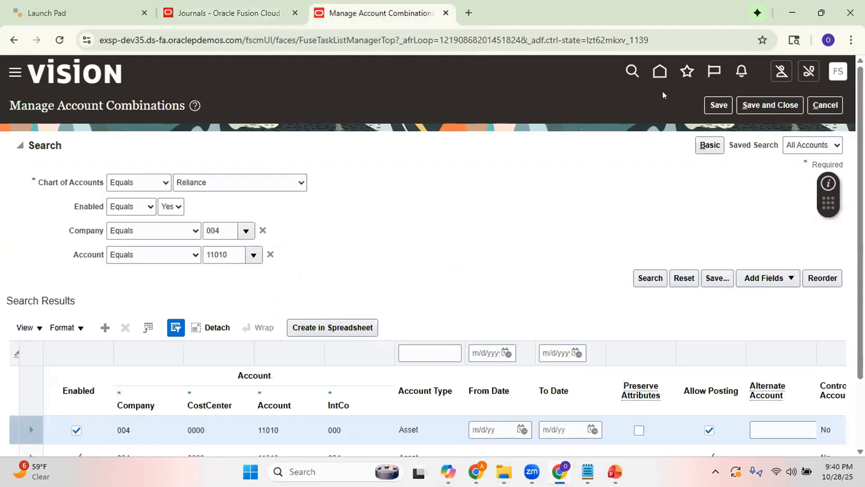
{"action": "left_click", "coordinate": [658, 71]}
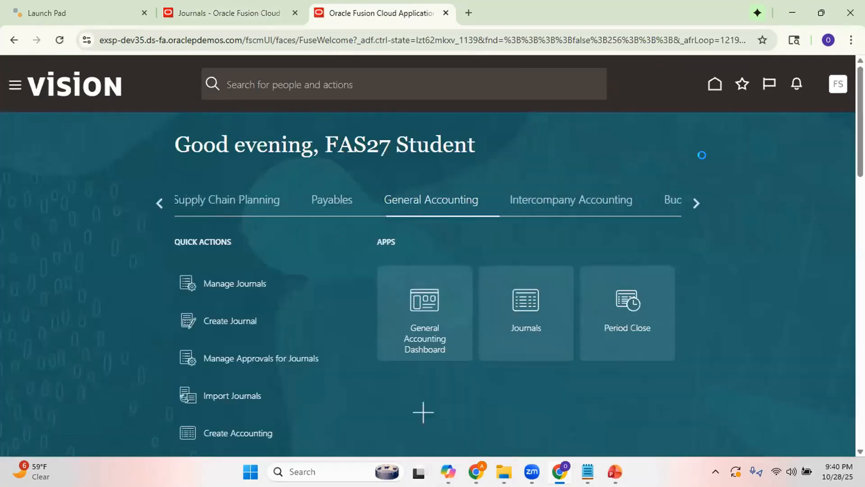
{"action": "left_click", "coordinate": [695, 203]}
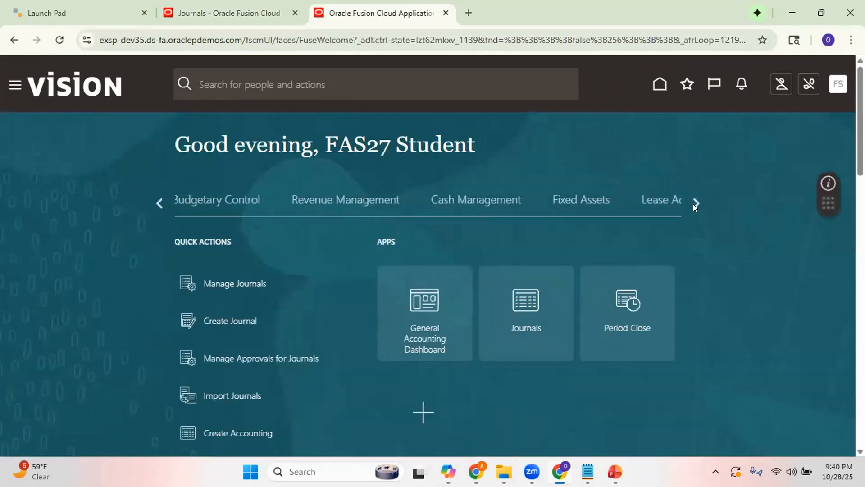
{"action": "left_click", "coordinate": [694, 203]}
{"action": "left_click", "coordinate": [695, 203]}
{"action": "left_click", "coordinate": [696, 203]}
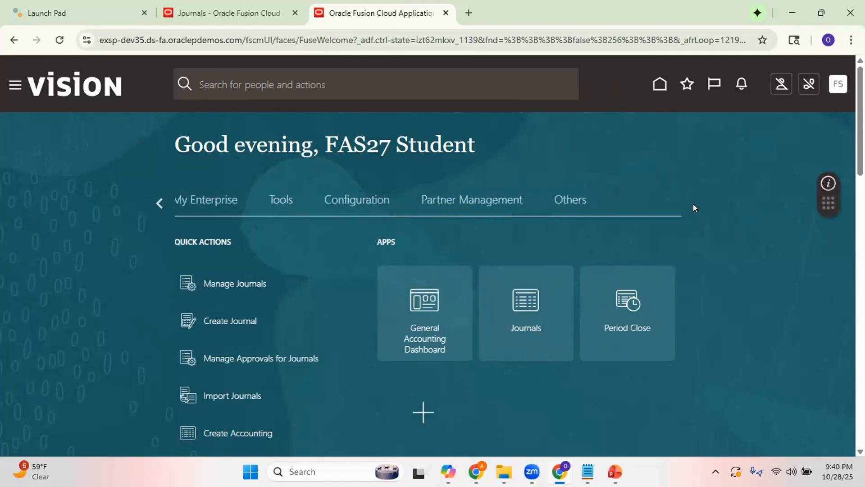
{"action": "left_click", "coordinate": [281, 199]}
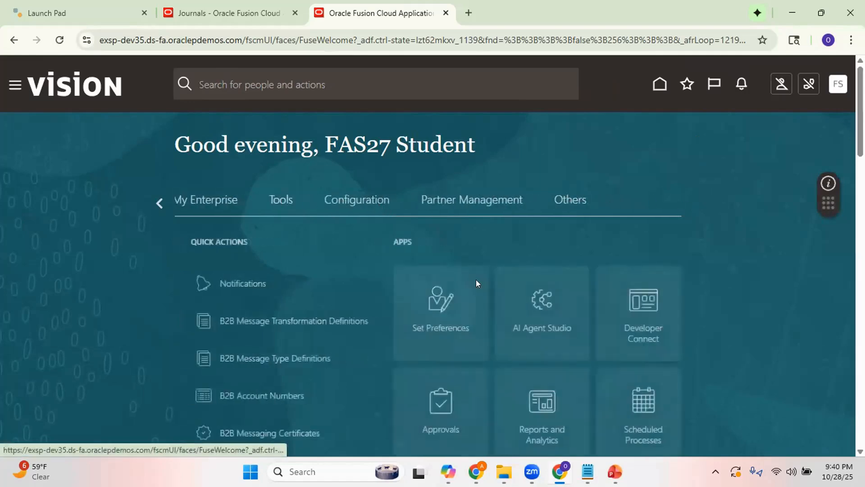
{"action": "left_click", "coordinate": [626, 400]}
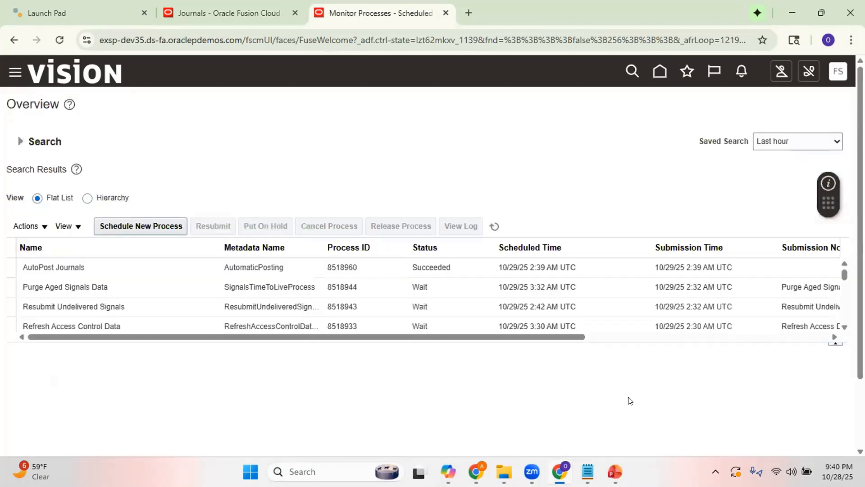
Refresh the scheduled process list and review the latest AutoPost Journals run's execution report, 8518960.txt.
{"action": "left_click", "coordinate": [493, 226]}
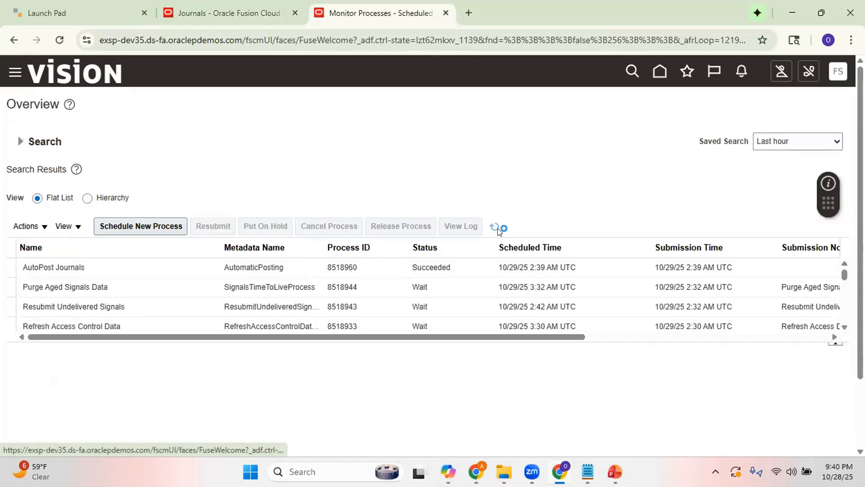
{"action": "left_click", "coordinate": [365, 269]}
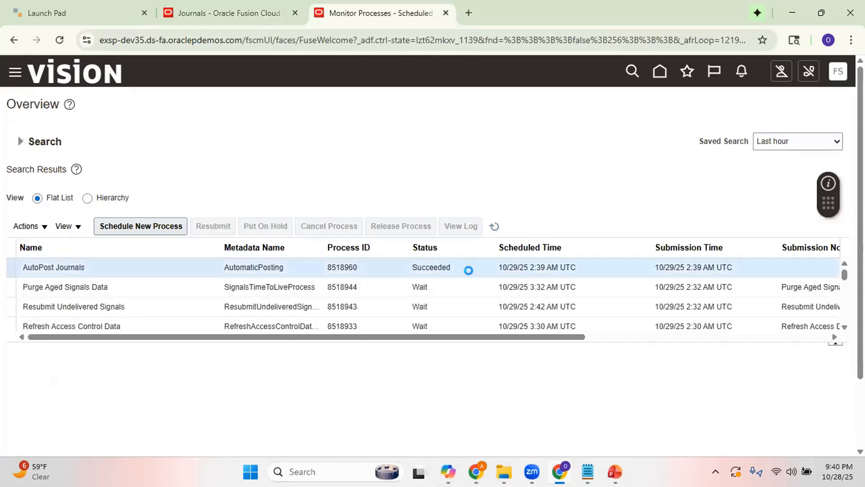
{"action": "scroll", "coordinate": [332, 352], "scroll_direction": "down", "scroll_amount": 3}
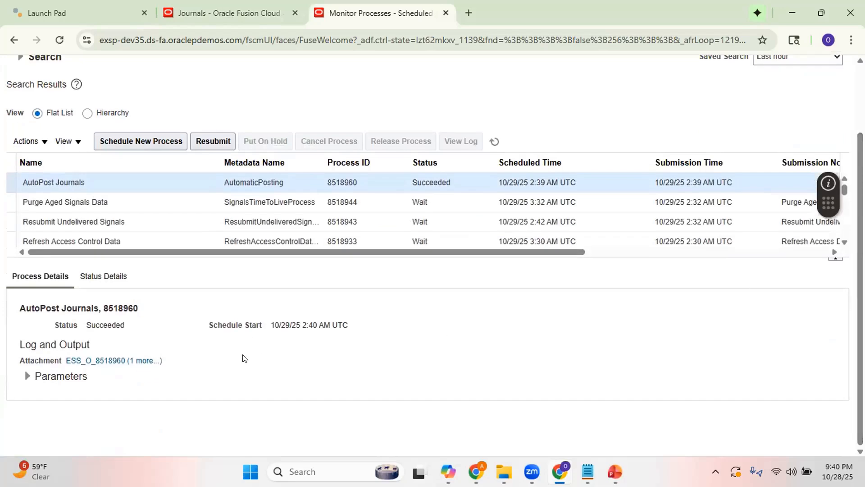
{"action": "left_click", "coordinate": [148, 360]}
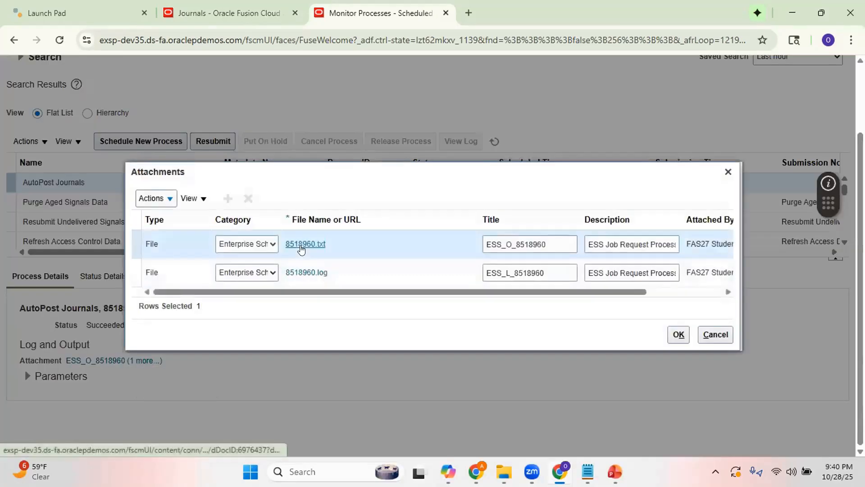
{"action": "left_click", "coordinate": [300, 243]}
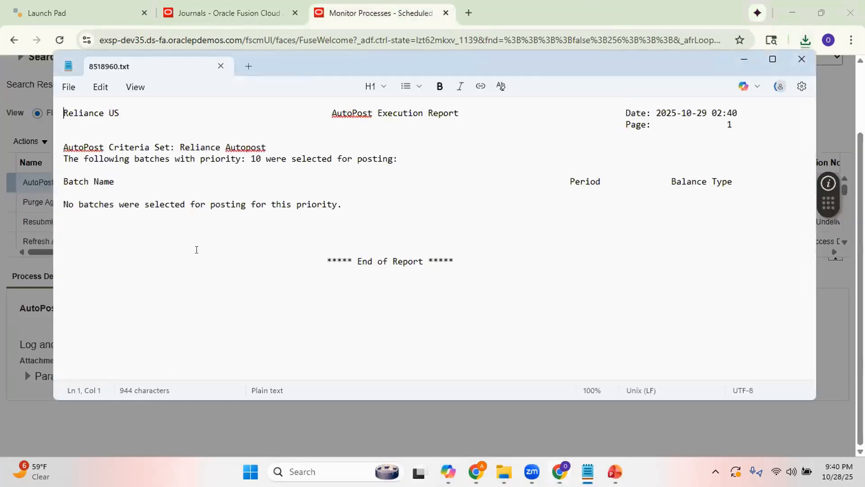
{"action": "left_click_drag", "start_coordinate": [99, 205], "coordinate": [332, 212]}
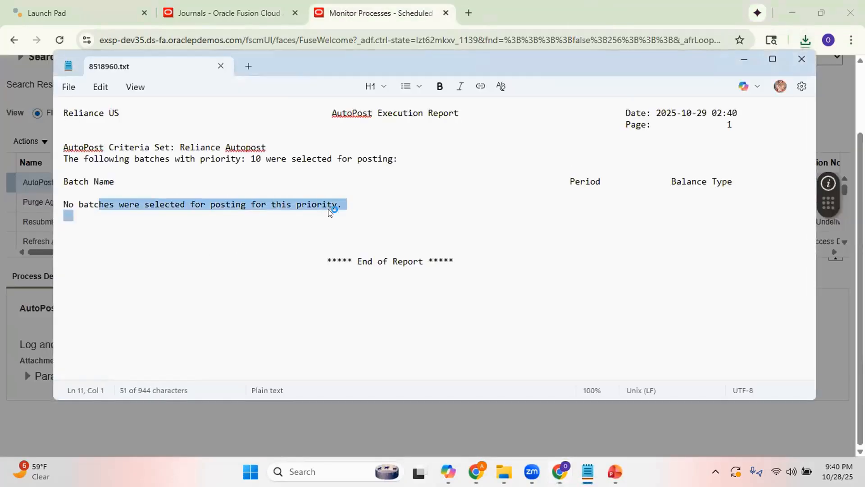
{"action": "left_click", "coordinate": [802, 59]}
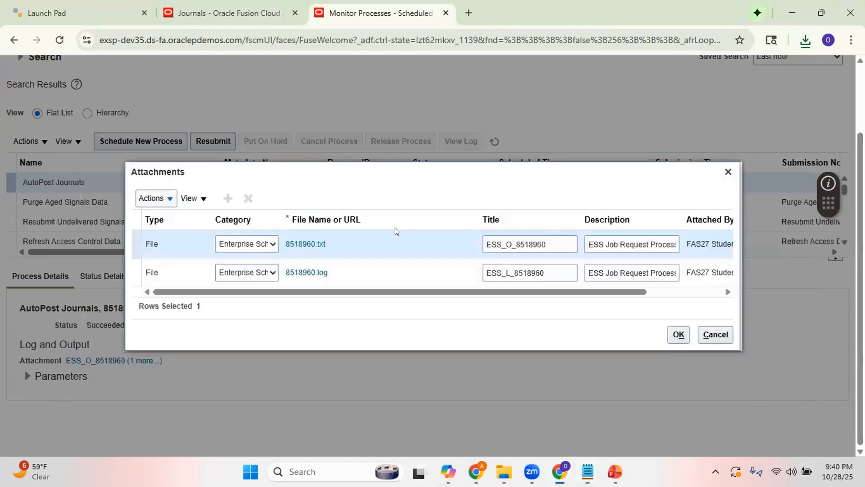
Examine the AutoPost run's log file 8518960.log for batch selection messages, and close the log and the attachments list.
{"action": "left_click", "coordinate": [314, 272]}
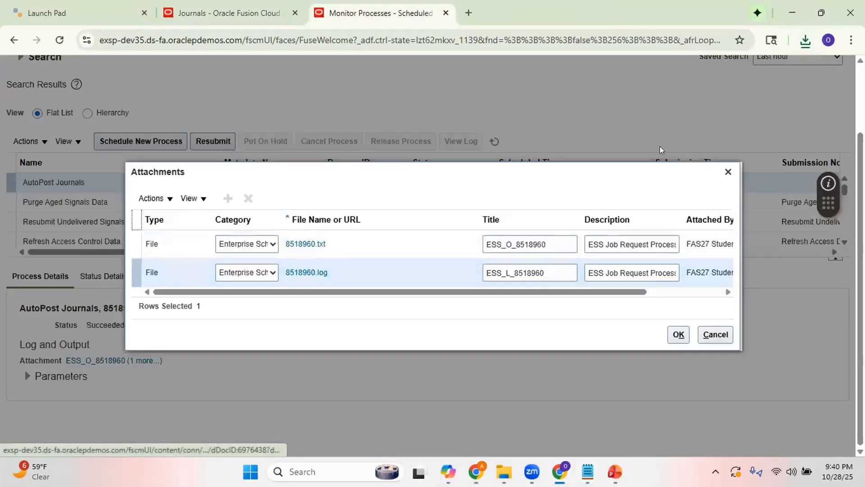
{"action": "left_click", "coordinate": [804, 42]}
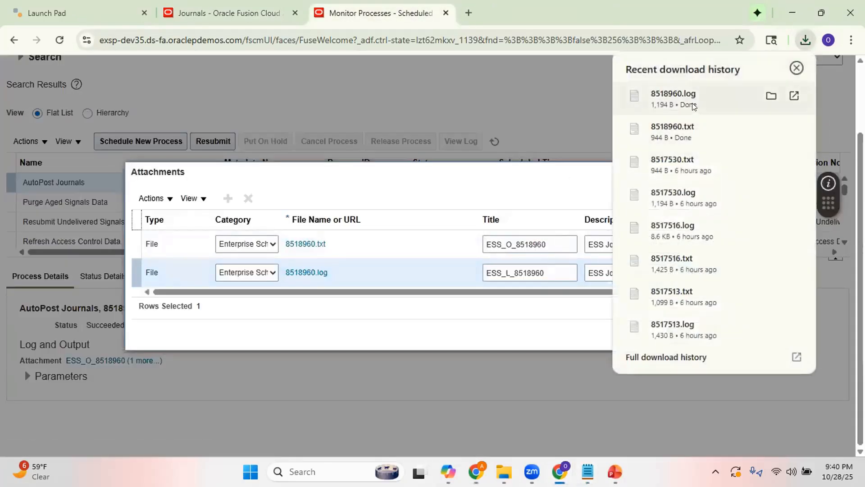
{"action": "left_click", "coordinate": [693, 102]}
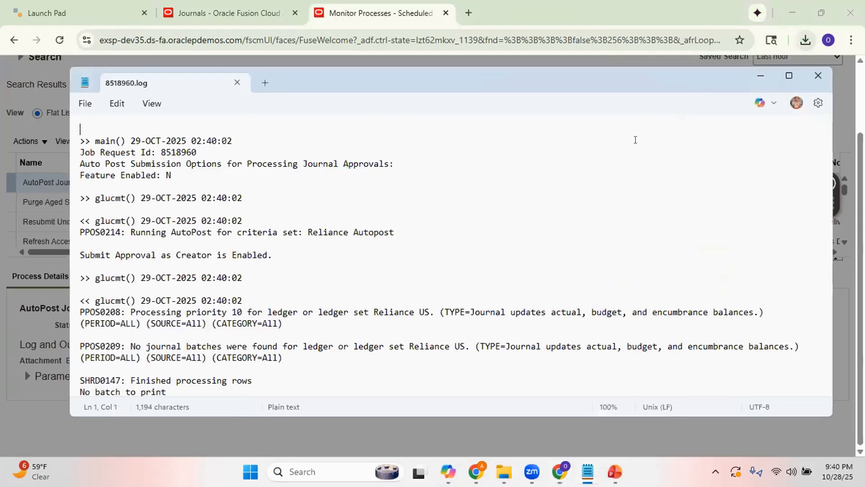
{"action": "left_click", "coordinate": [790, 76]}
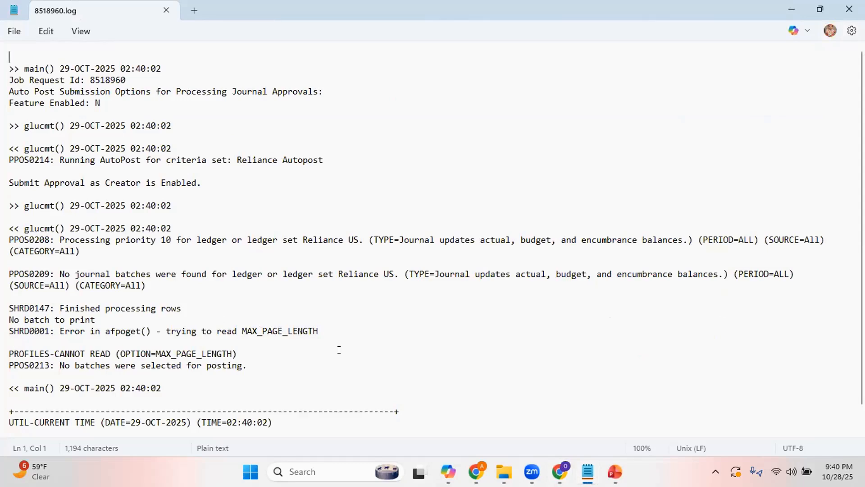
{"action": "scroll", "coordinate": [339, 349], "scroll_direction": "down", "scroll_amount": 1}
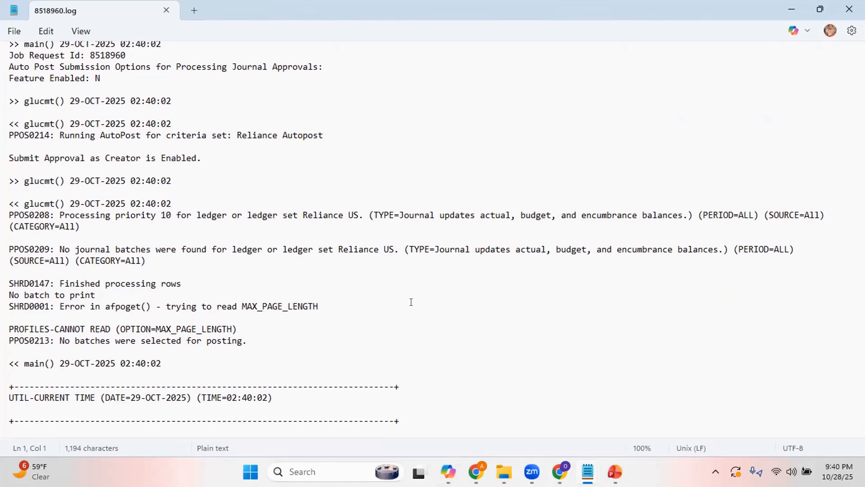
{"action": "left_click", "coordinate": [849, 9]}
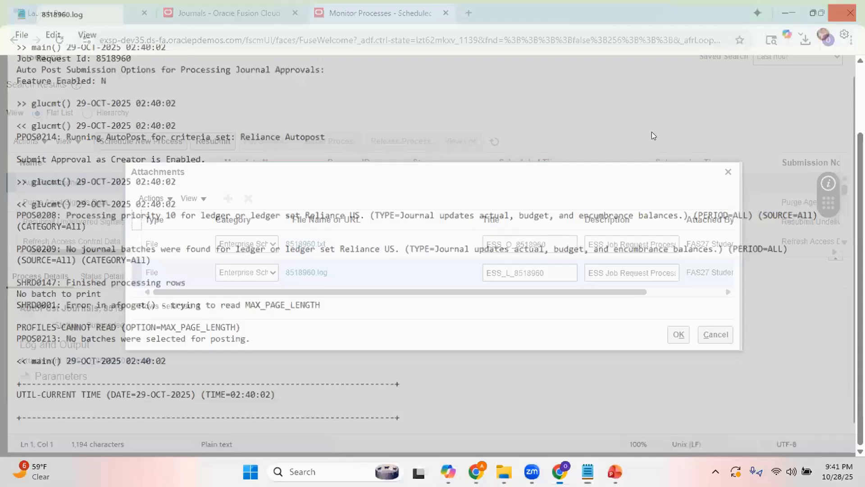
{"action": "left_click", "coordinate": [714, 335]}
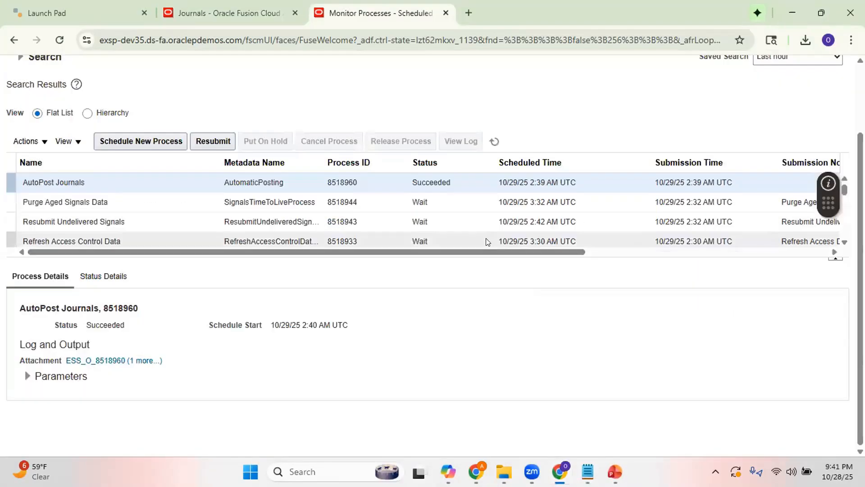
Post the Test1 journal batch manually from the Journals work area, acknowledge the submission and close the journal.
{"action": "left_click", "coordinate": [229, 14]}
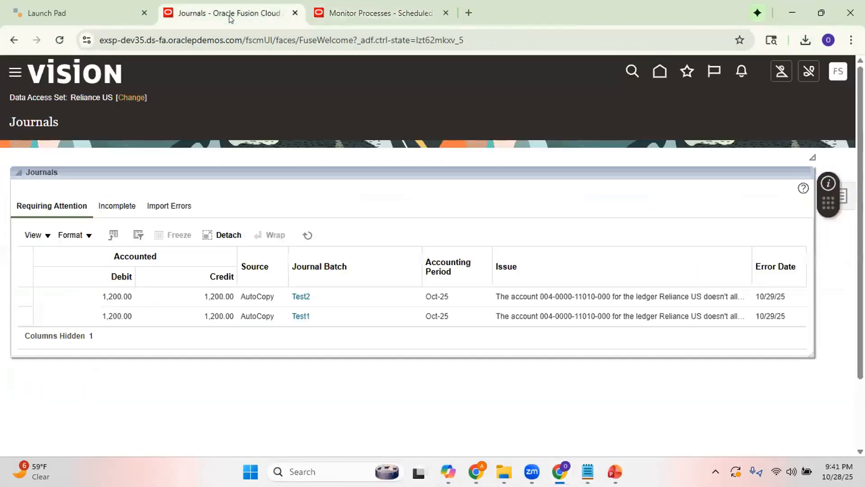
{"action": "left_click", "coordinate": [301, 316]}
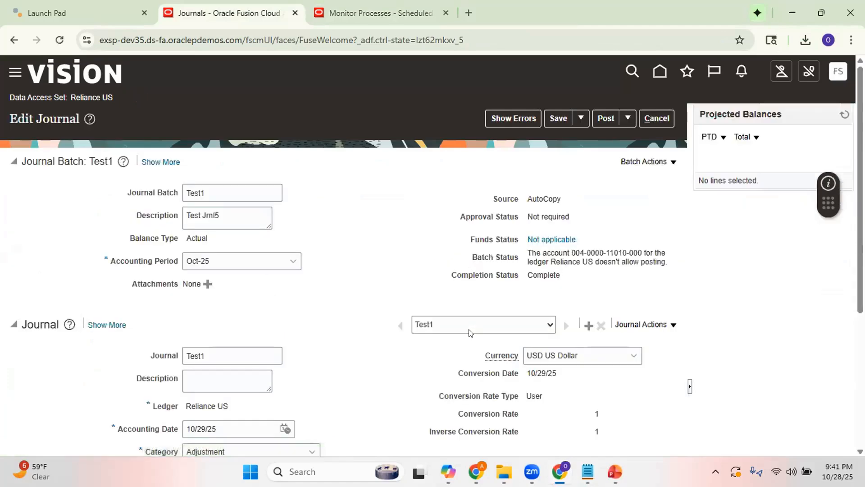
{"action": "left_click", "coordinate": [605, 119]}
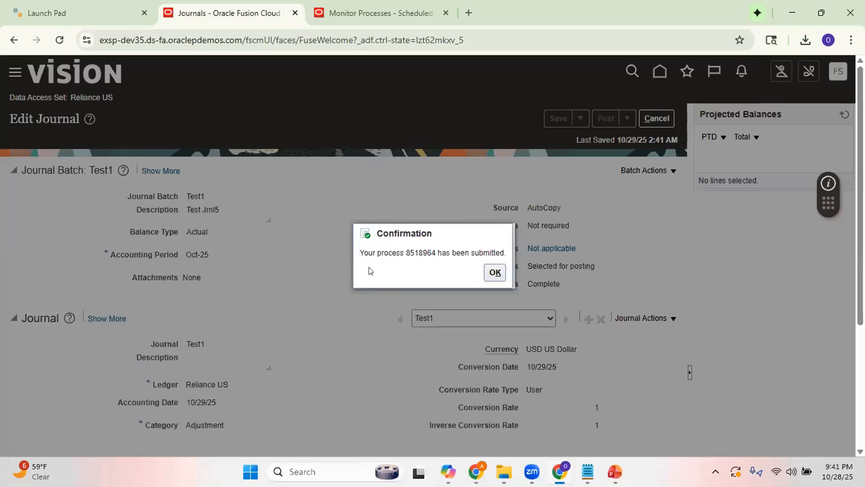
{"action": "left_click", "coordinate": [494, 273]}
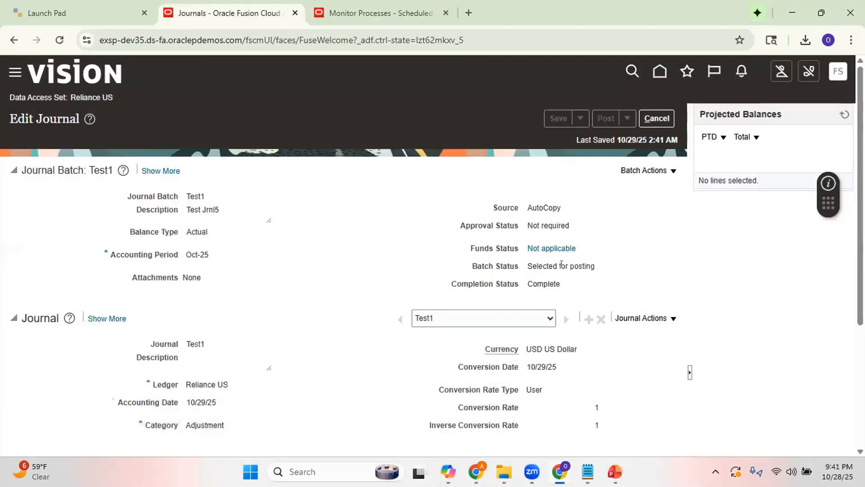
{"action": "left_click", "coordinate": [840, 113]}
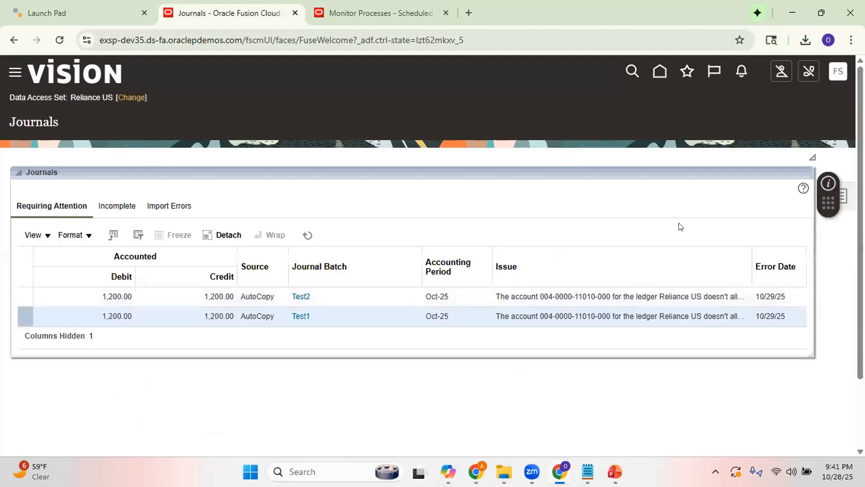
Reload the page and reopen the General Accounting Journals work area to check the batches requiring attention.
{"action": "left_click", "coordinate": [59, 40]}
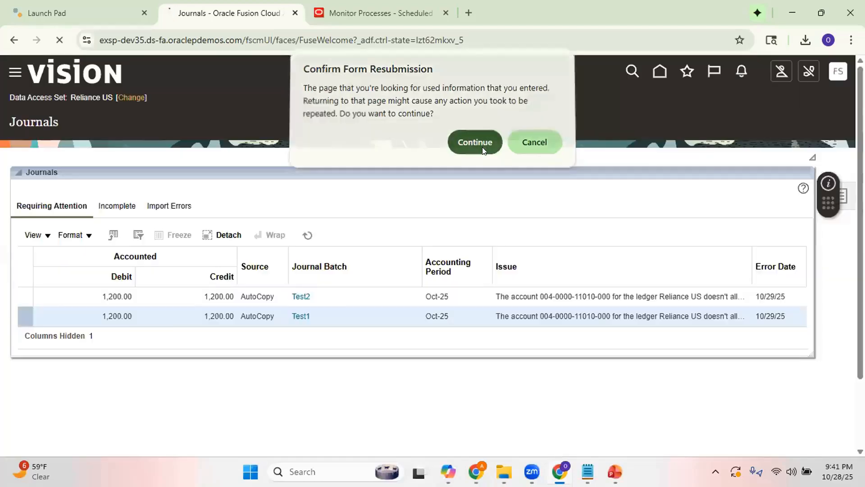
{"action": "left_click", "coordinate": [482, 147]}
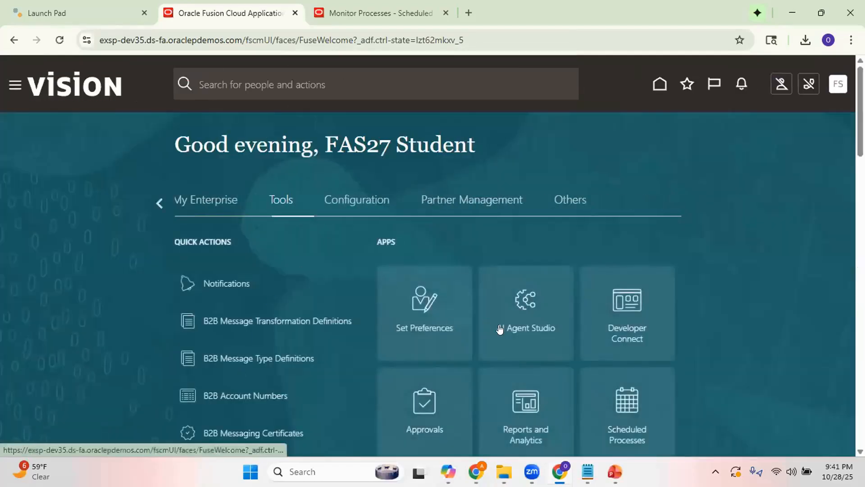
{"action": "left_click", "coordinate": [158, 208]}
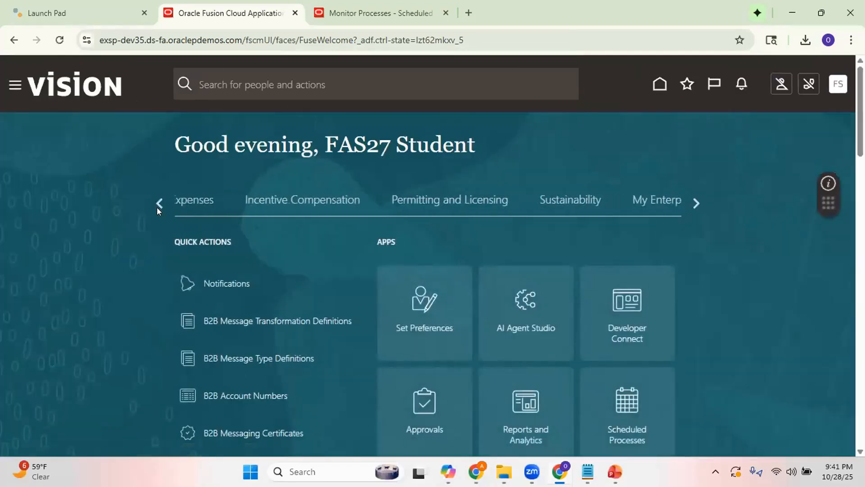
{"action": "left_click", "coordinate": [157, 208]}
{"action": "left_click", "coordinate": [157, 207]}
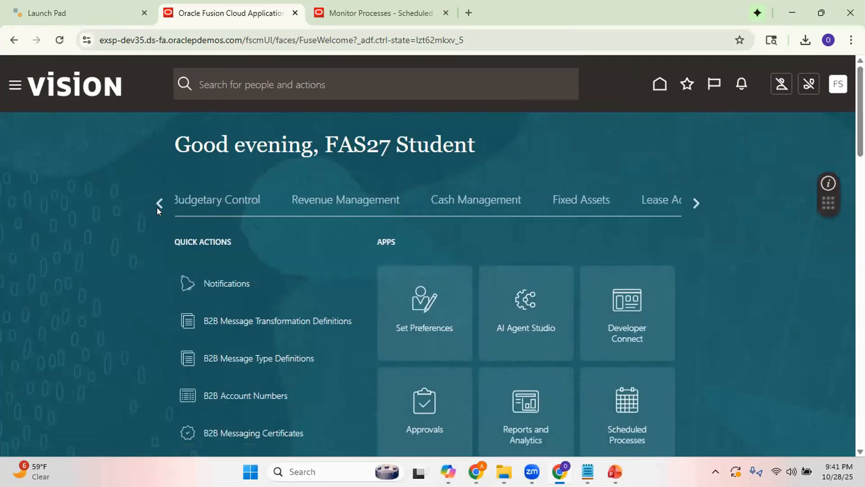
{"action": "left_click", "coordinate": [157, 208]}
{"action": "left_click", "coordinate": [408, 194]}
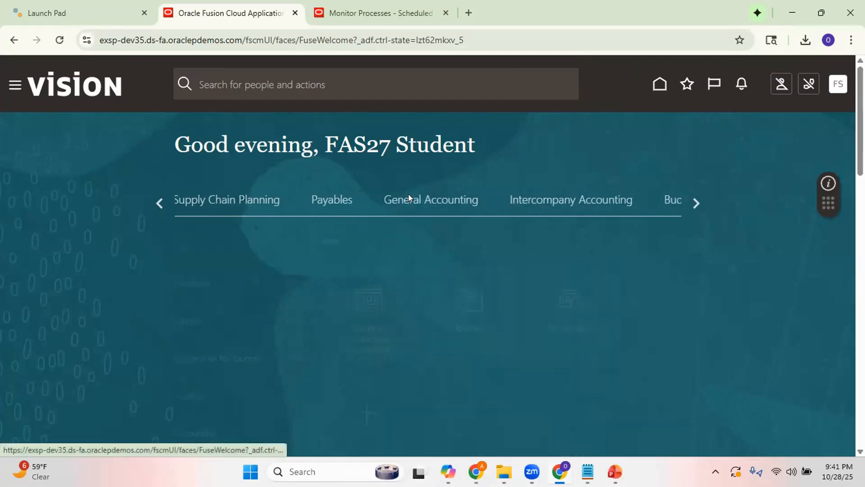
{"action": "left_click", "coordinate": [525, 301]}
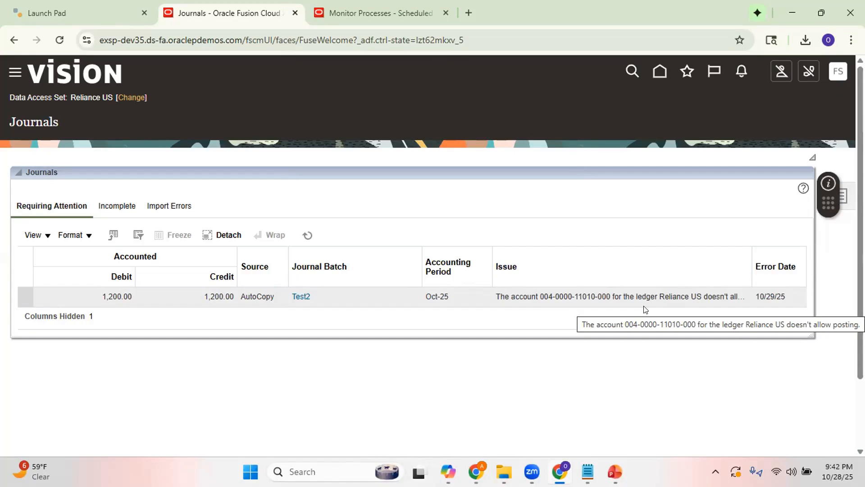
Switch to the PowerPoint slide show and advance to the Solution/Root Cause slide.
{"action": "mouse_move", "coordinate": [615, 471]}
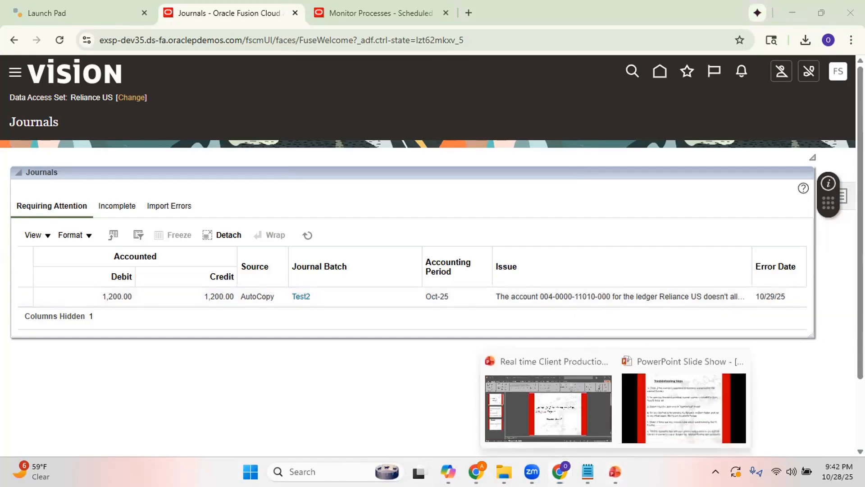
{"action": "left_click", "coordinate": [659, 389]}
{"action": "key", "text": "Right"}
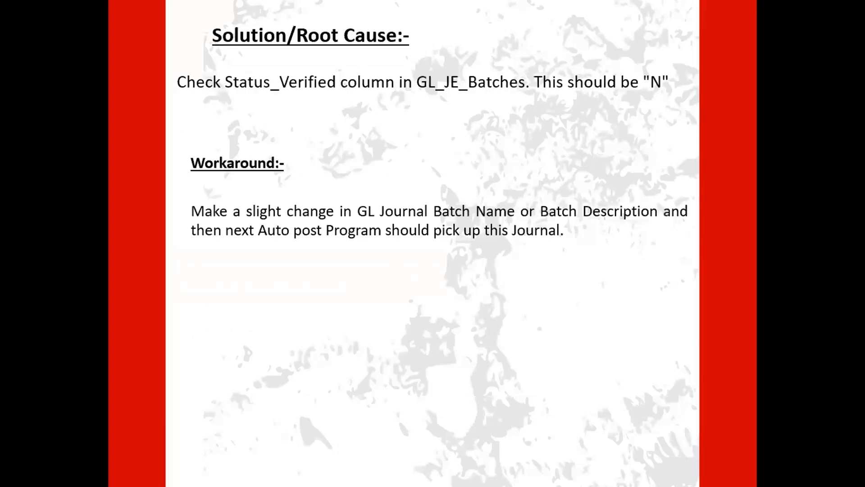
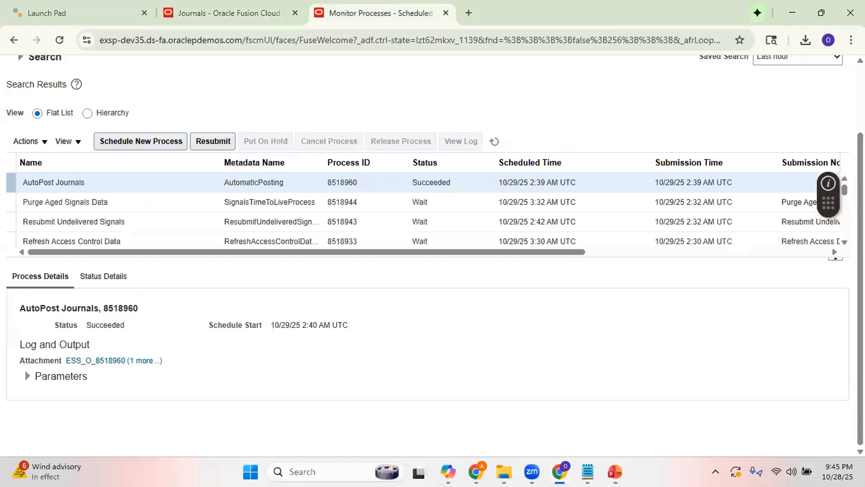
Return to the home page and open the Reports and Analytics work area.
{"action": "left_click_drag", "start_coordinate": [861, 194], "coordinate": [860, 119]}
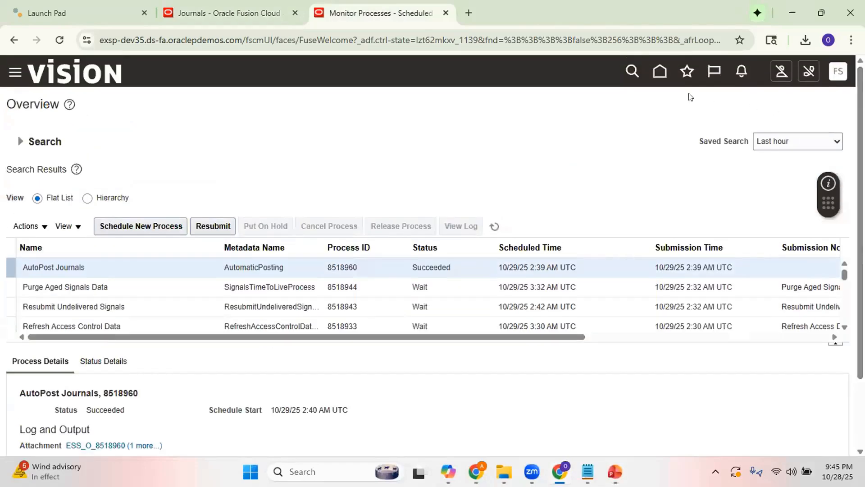
{"action": "left_click", "coordinate": [660, 74]}
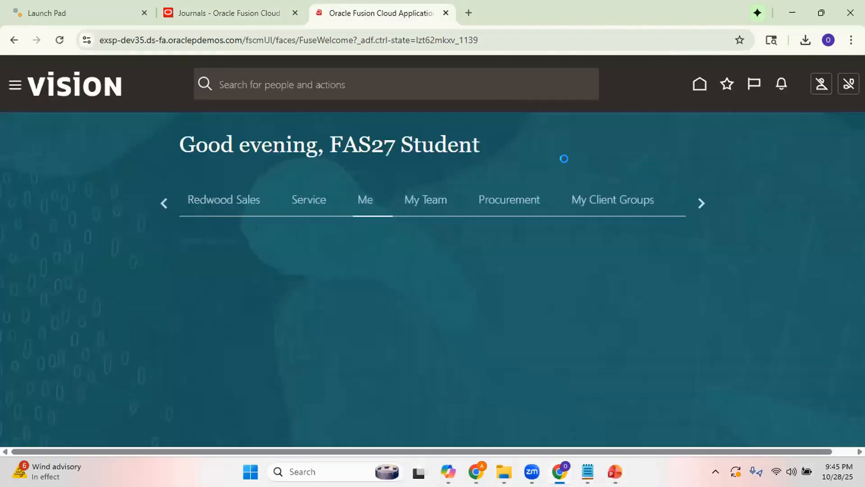
{"action": "left_click", "coordinate": [692, 200]}
{"action": "left_click", "coordinate": [692, 200]}
{"action": "left_click", "coordinate": [692, 200]}
{"action": "left_click", "coordinate": [692, 199]}
{"action": "left_click", "coordinate": [692, 199]}
{"action": "left_click", "coordinate": [692, 200]}
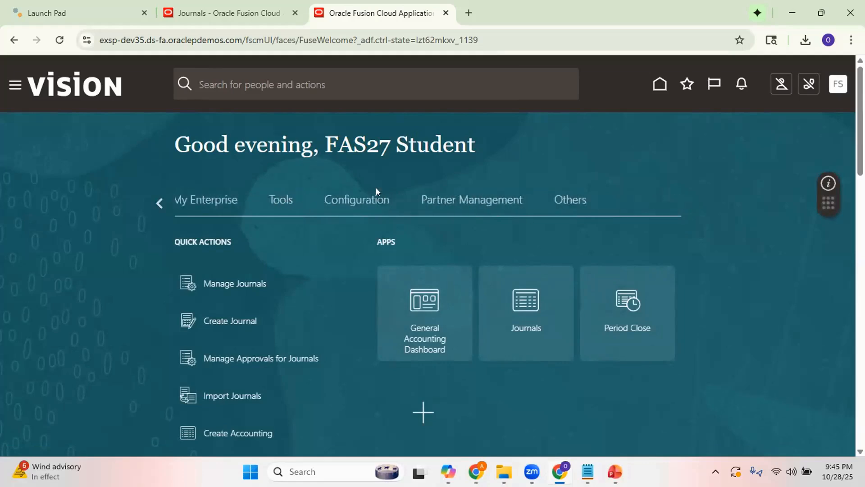
{"action": "left_click", "coordinate": [570, 200]}
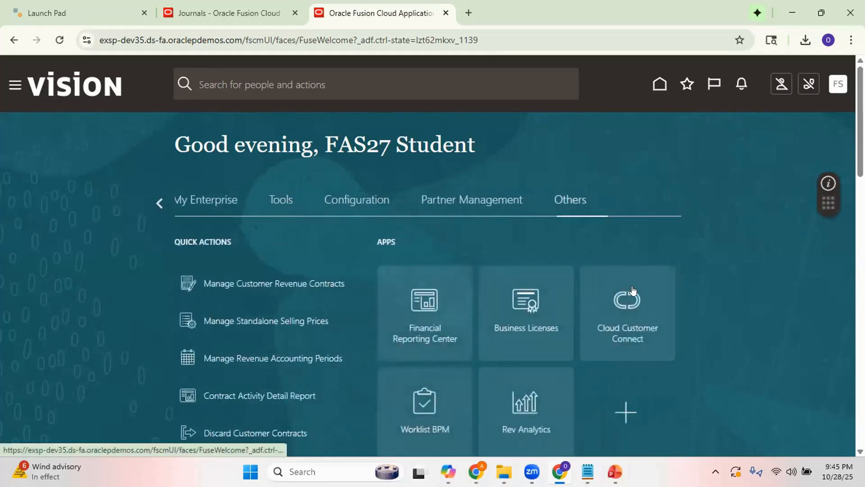
{"action": "key", "text": "Left"}
{"action": "key", "text": "Left"}
{"action": "key", "text": "Left"}
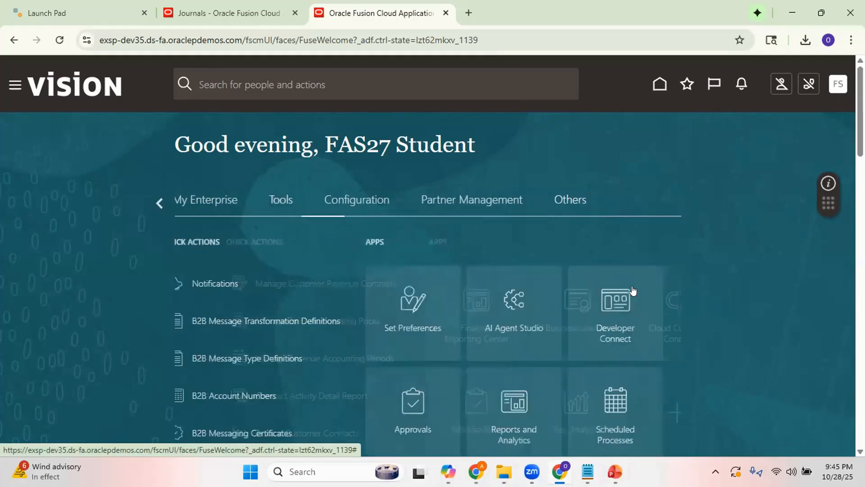
{"action": "scroll", "coordinate": [632, 292], "scroll_direction": "down", "scroll_amount": 3}
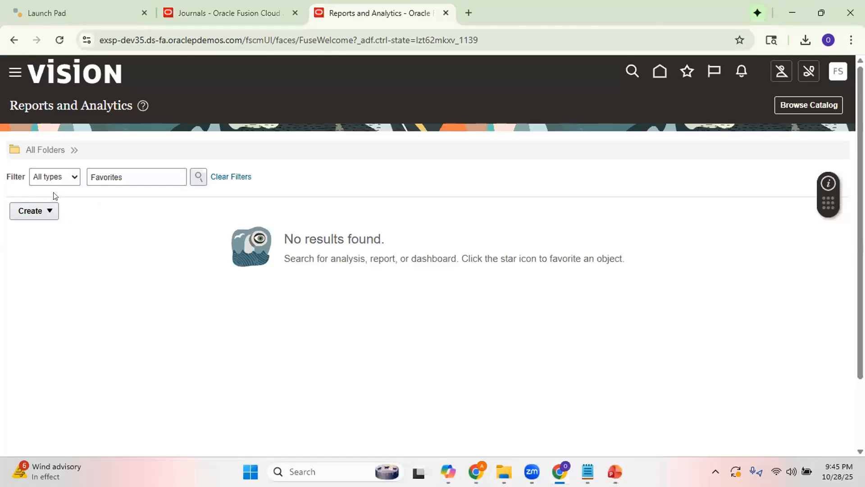
Create a new report and cancel its guided creation wizard, confirming the cancellation.
{"action": "left_click", "coordinate": [43, 211]}
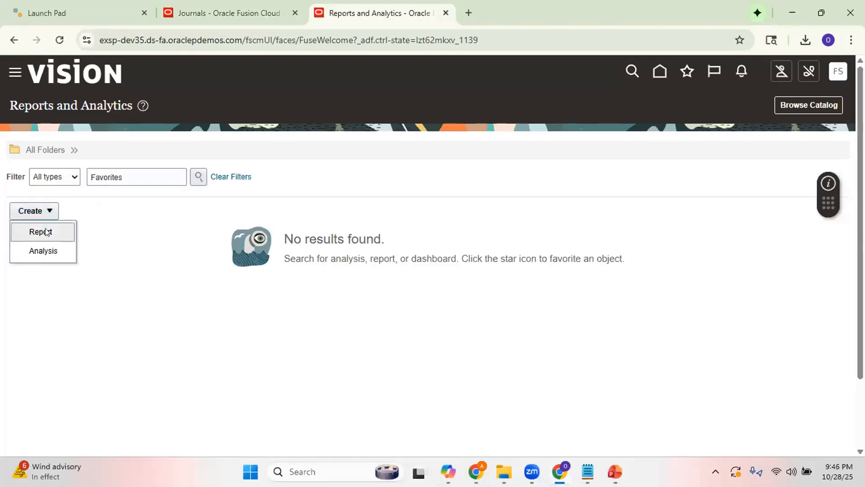
{"action": "left_click", "coordinate": [47, 232]}
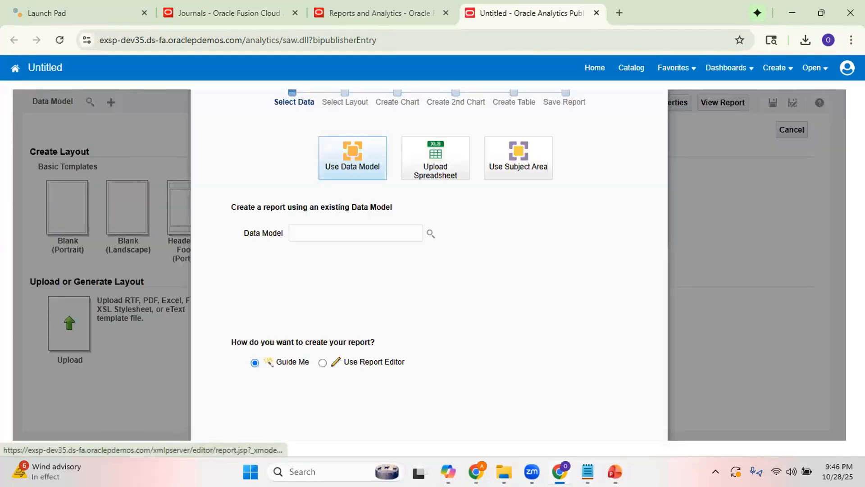
{"action": "key", "text": "ctrl+minus"}
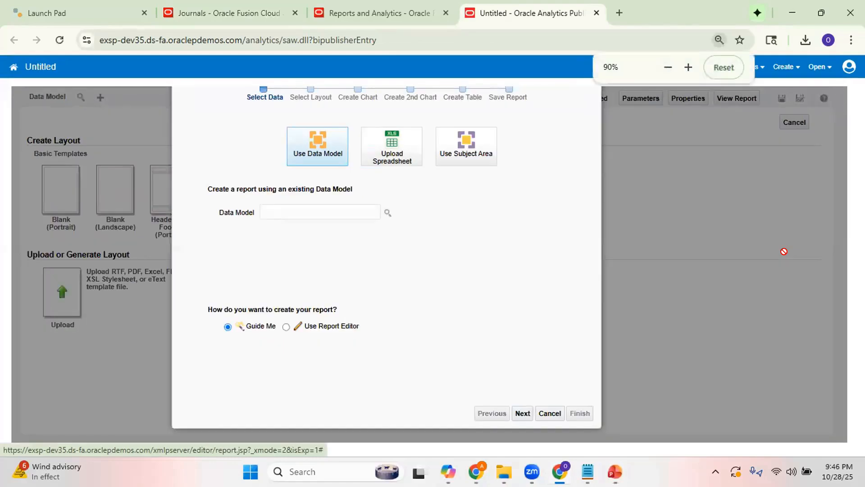
{"action": "left_click", "coordinate": [550, 412]}
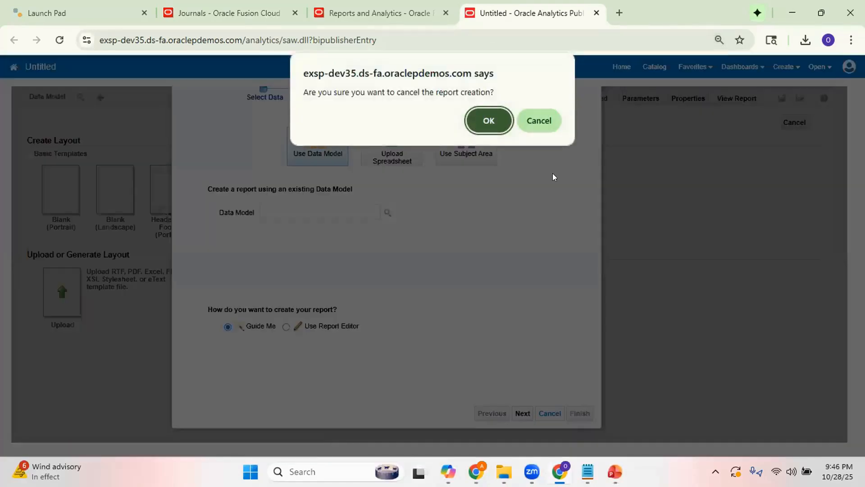
{"action": "left_click", "coordinate": [496, 128]}
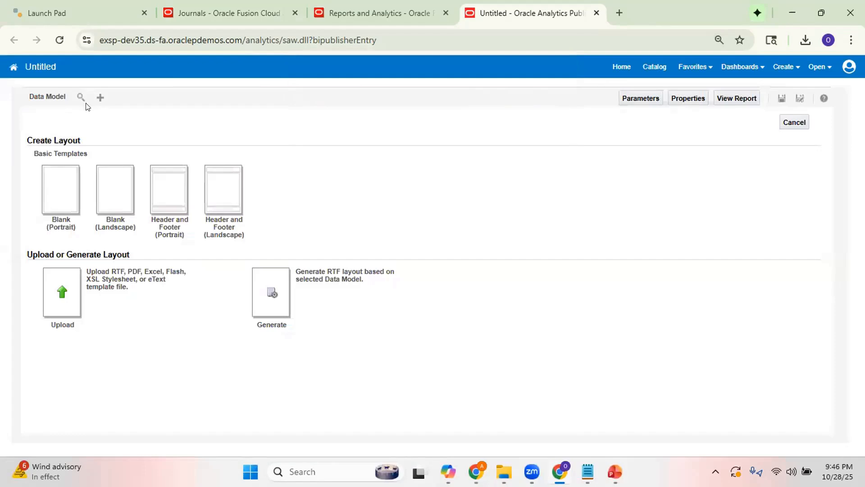
Create a new data model and add a SQL Query data set named Test1 with ApplicationDB_FSCM as its data source.
{"action": "left_click", "coordinate": [99, 98]}
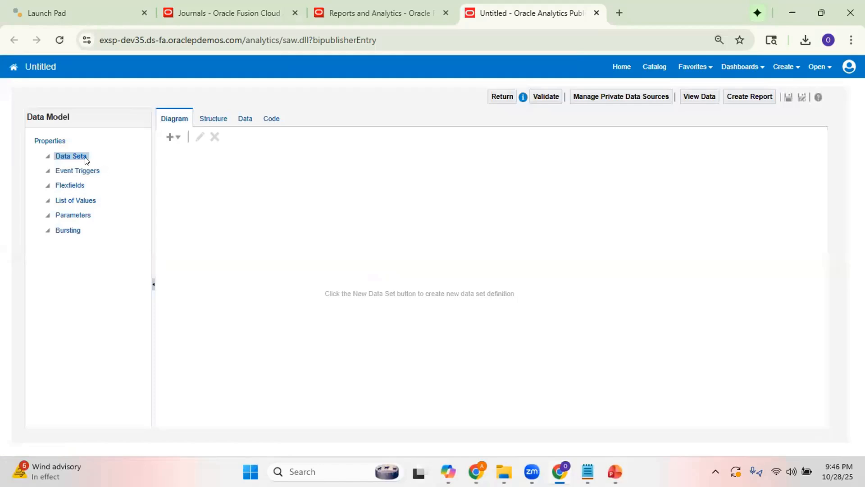
{"action": "left_click", "coordinate": [76, 154]}
{"action": "left_click", "coordinate": [173, 136]}
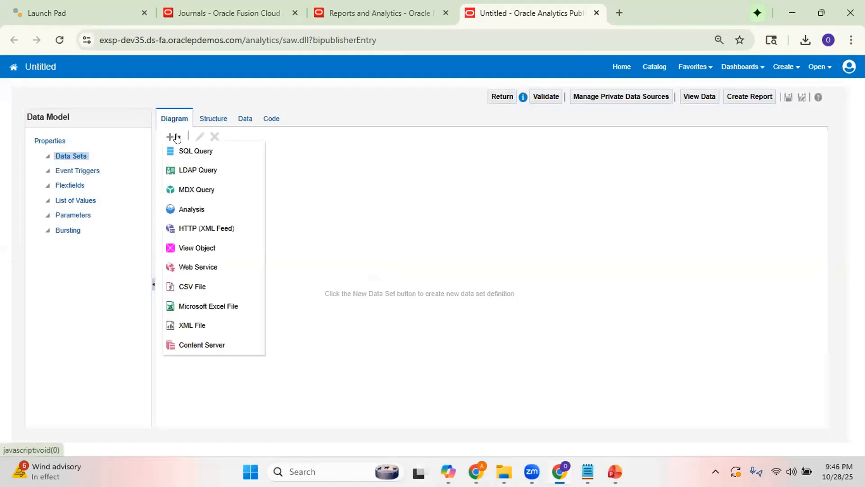
{"action": "left_click", "coordinate": [192, 153]}
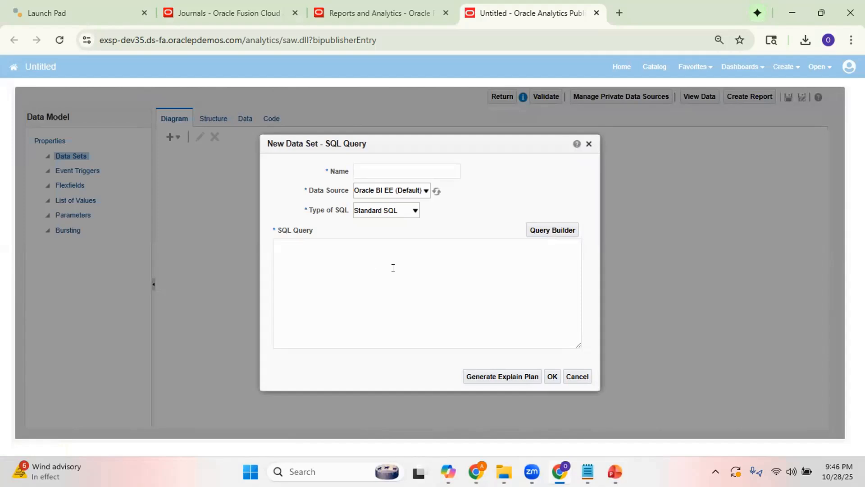
{"action": "left_click", "coordinate": [378, 164]}
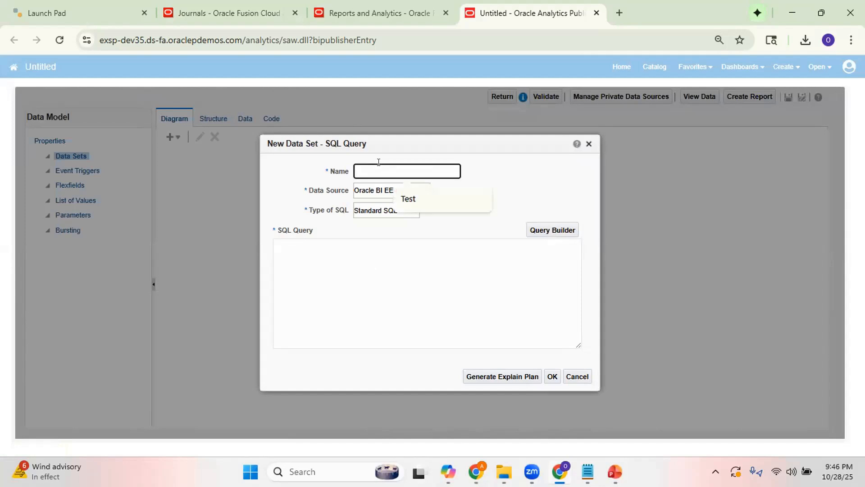
{"action": "type", "text": "Test1"}
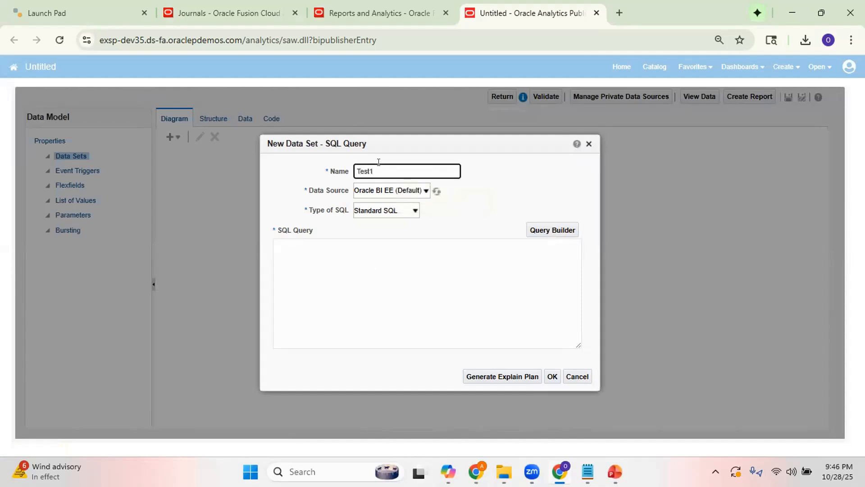
{"action": "left_click", "coordinate": [426, 190]}
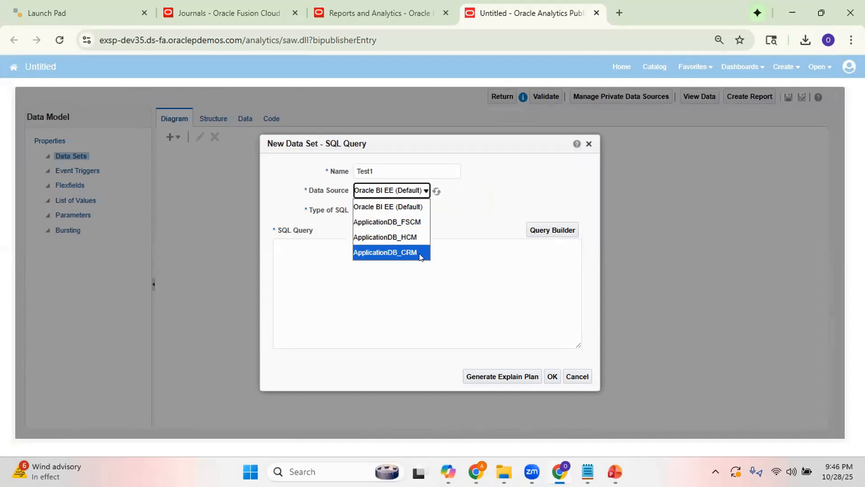
{"action": "left_click", "coordinate": [420, 225]}
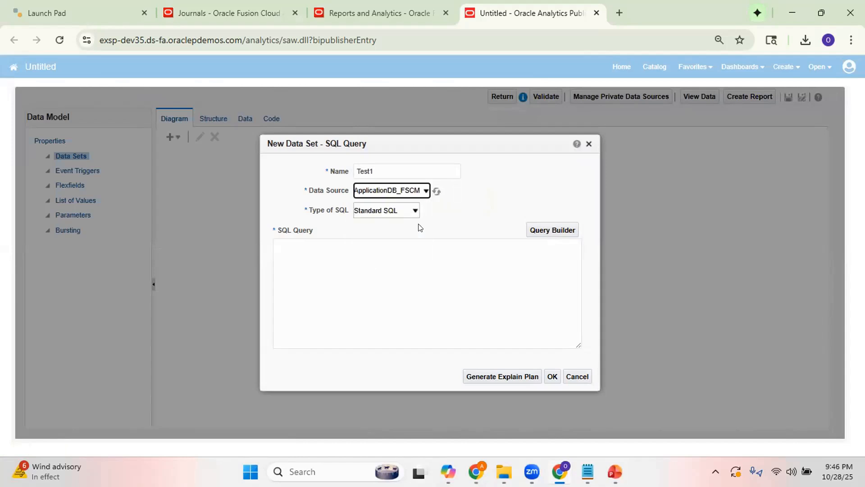
Enter the query select * from gl_je_batches where name='Test2', check the batch name in Journals, and save the data set.
{"action": "left_click", "coordinate": [364, 260]}
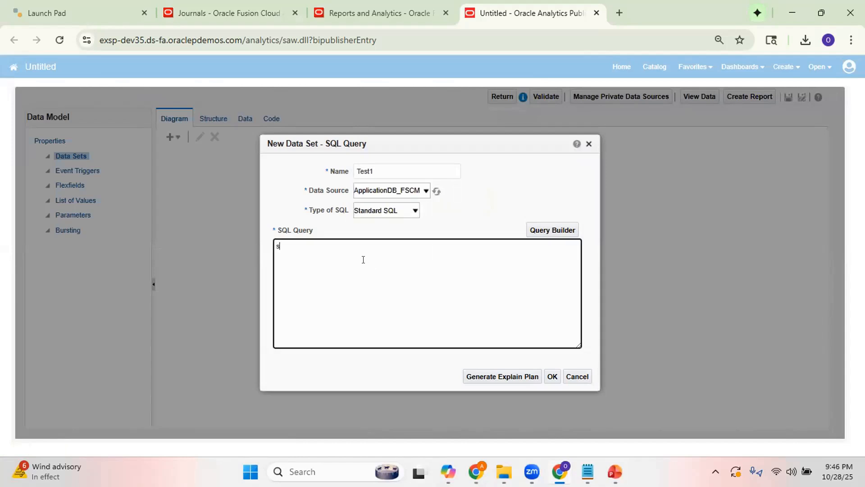
{"action": "type", "text": "select * from gl_je_batches where name='Test2"}
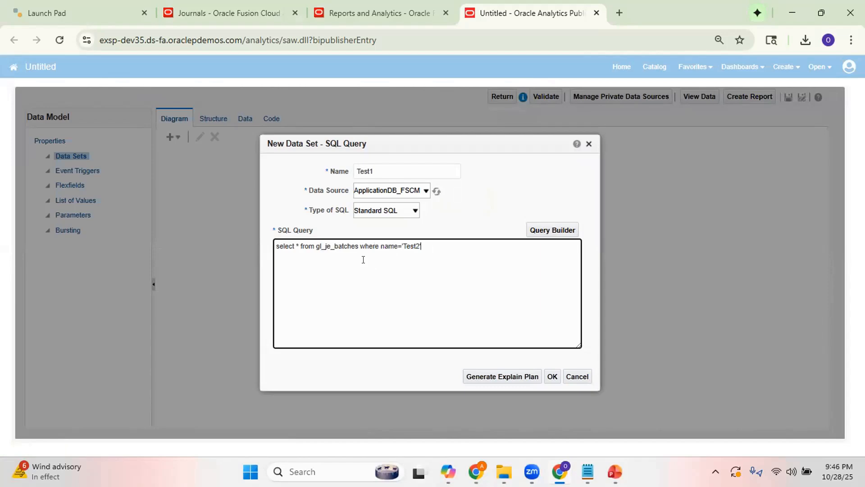
{"action": "left_click", "coordinate": [226, 14]}
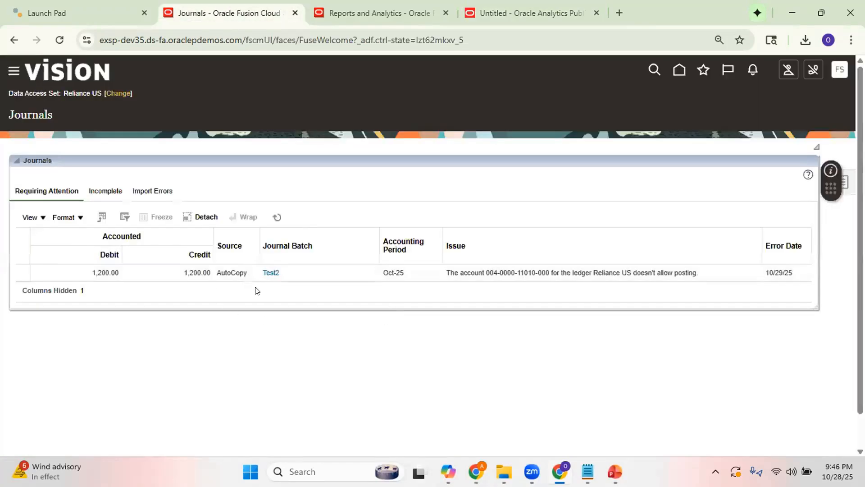
{"action": "left_click", "coordinate": [502, 16]}
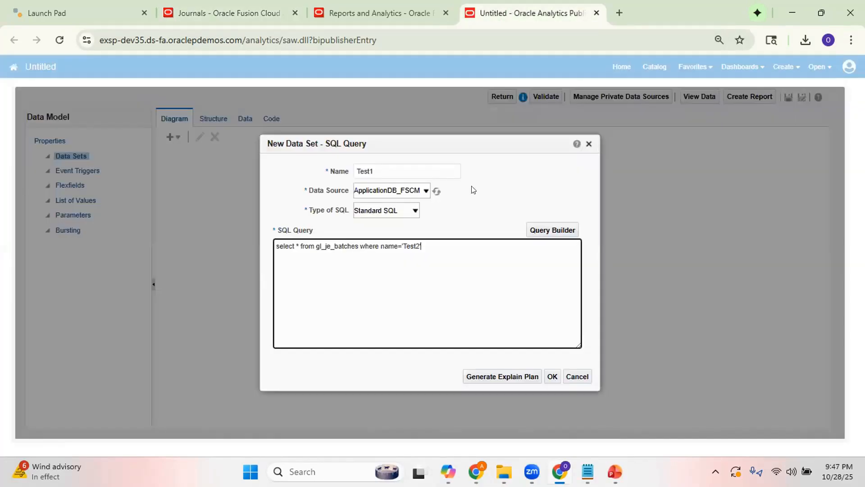
{"action": "left_click", "coordinate": [553, 376]}
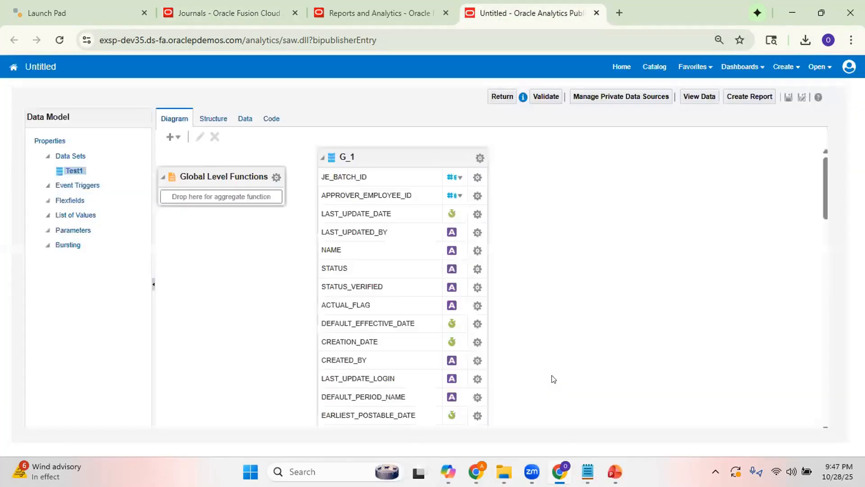
Run the Test1 data set and show its rows in table view to examine the Test2 batch records.
{"action": "left_click", "coordinate": [241, 119]}
{"action": "left_click", "coordinate": [229, 144]}
{"action": "left_click", "coordinate": [225, 165]}
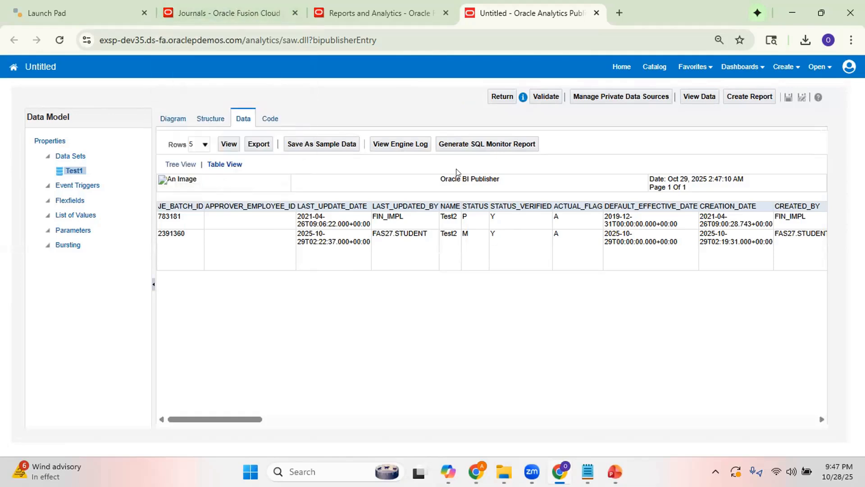
Open the Test2 journal batch in Journals, rename the batch as "Test2." and save it.
{"action": "left_click", "coordinate": [223, 12]}
{"action": "left_click", "coordinate": [265, 272]}
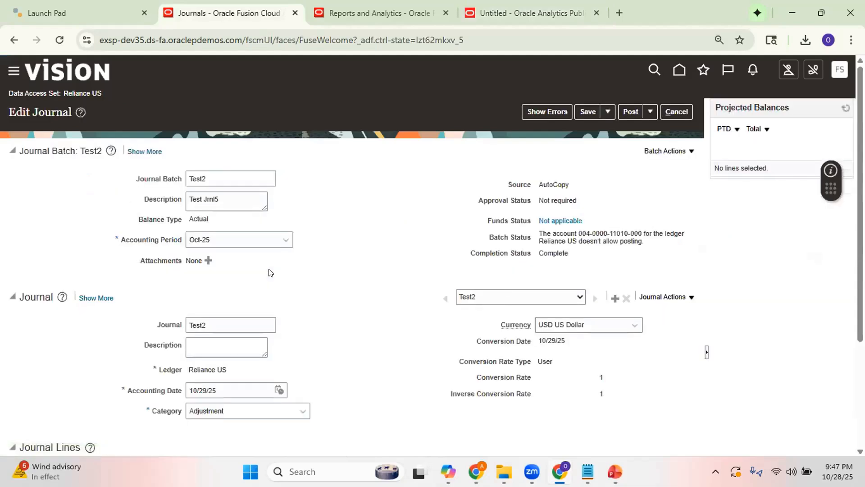
{"action": "left_click", "coordinate": [221, 179]}
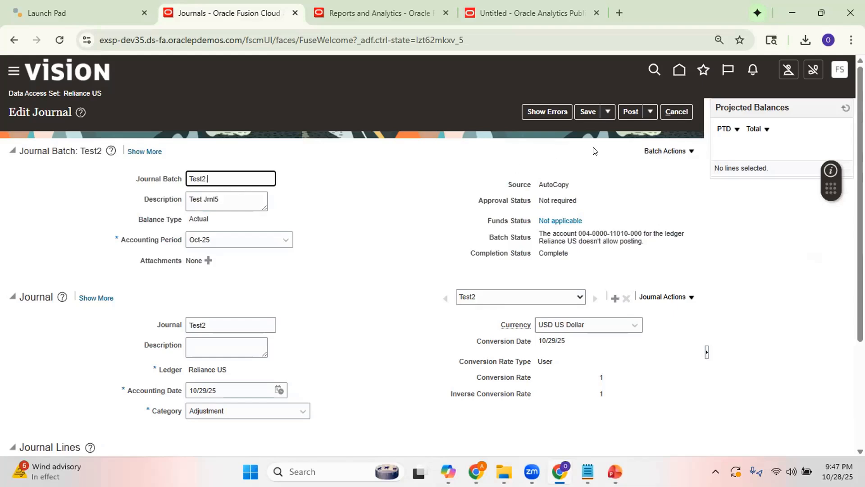
{"action": "left_click", "coordinate": [589, 112]}
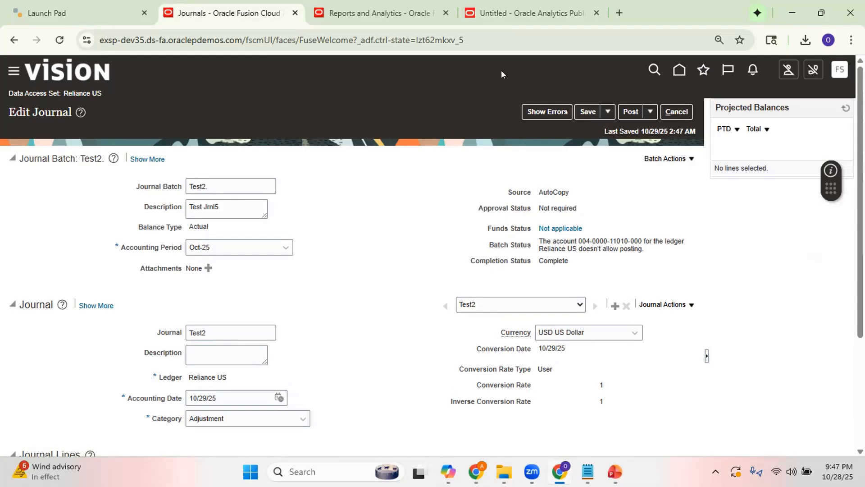
Reopen and accept the Test1 data set's query unchanged, rerun the data set and show its rows in table view.
{"action": "left_click", "coordinate": [521, 12]}
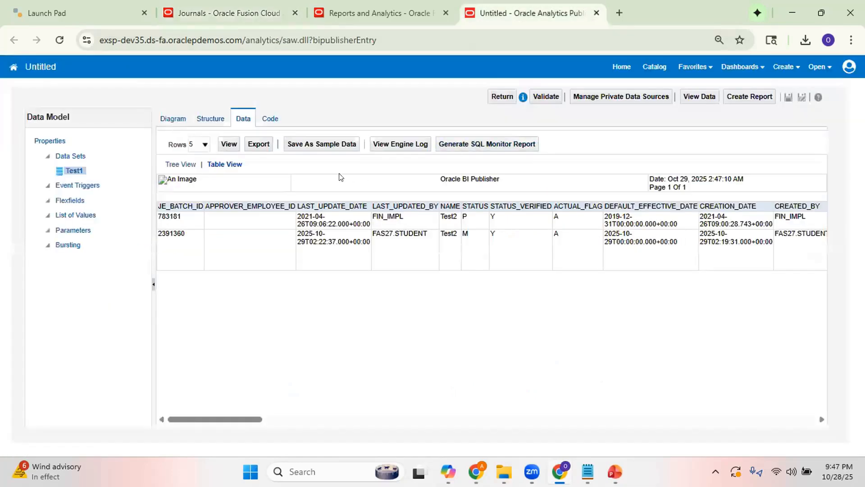
{"action": "left_click", "coordinate": [173, 120]}
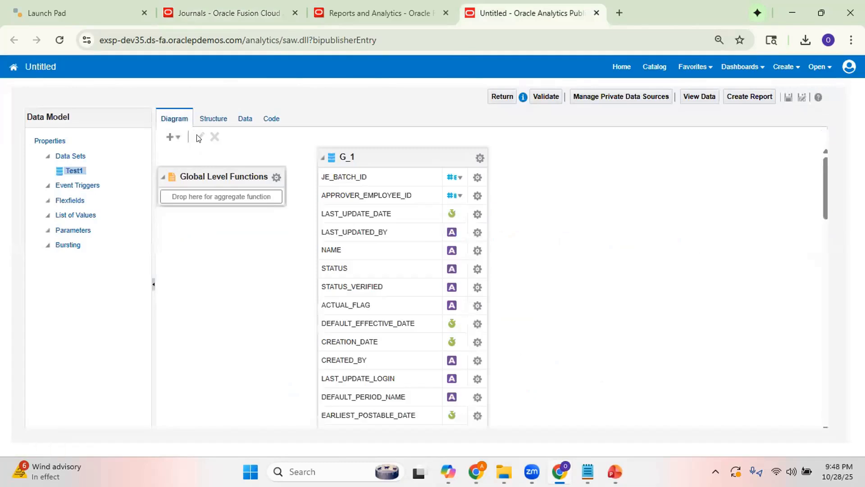
{"action": "left_click", "coordinate": [73, 170]}
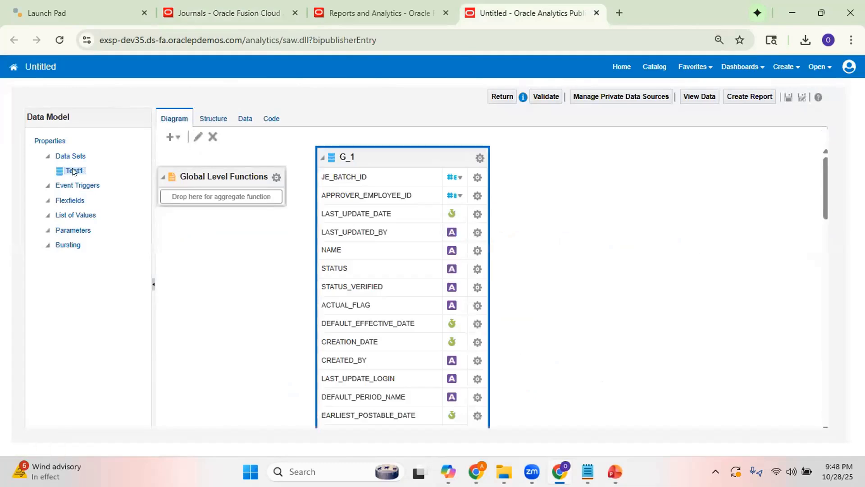
{"action": "left_click", "coordinate": [196, 137]}
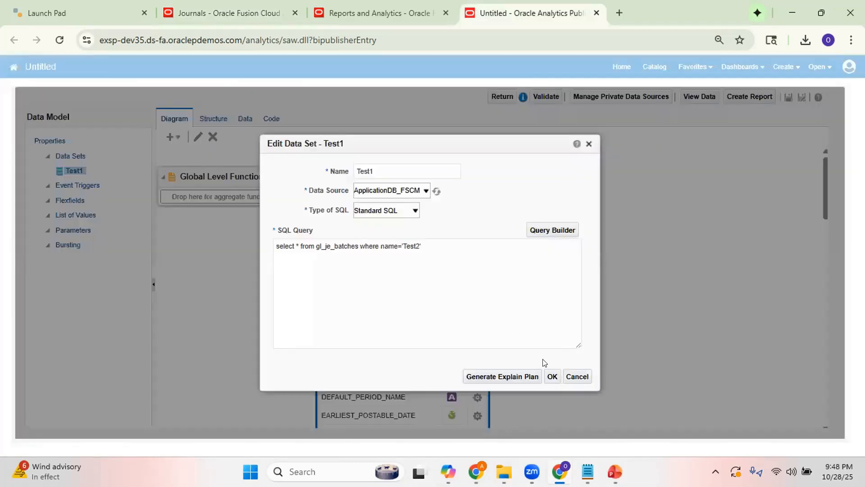
{"action": "left_click", "coordinate": [553, 378]}
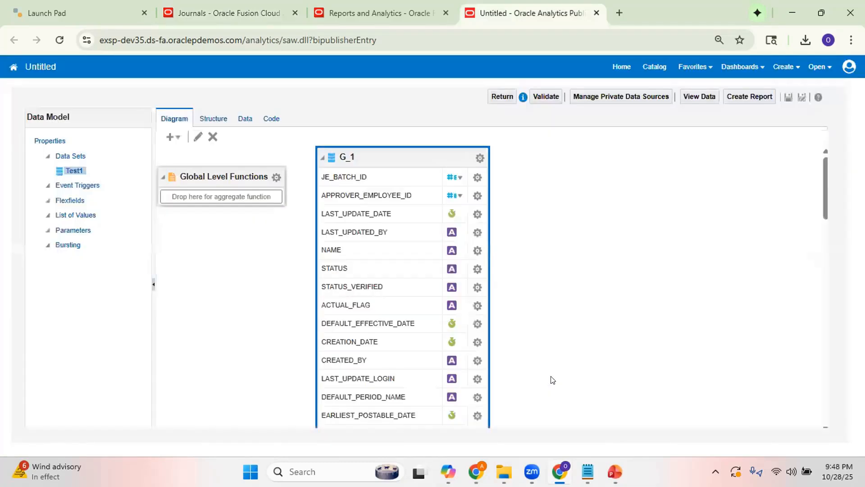
{"action": "left_click", "coordinate": [236, 125]}
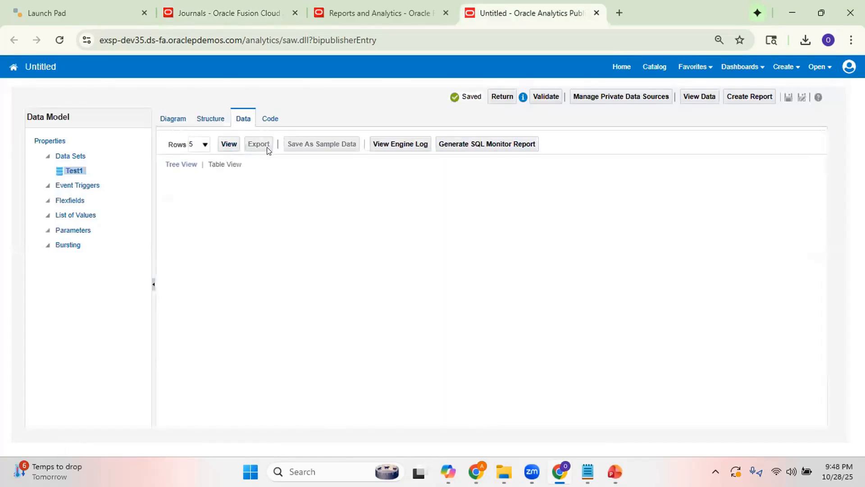
{"action": "left_click", "coordinate": [235, 147]}
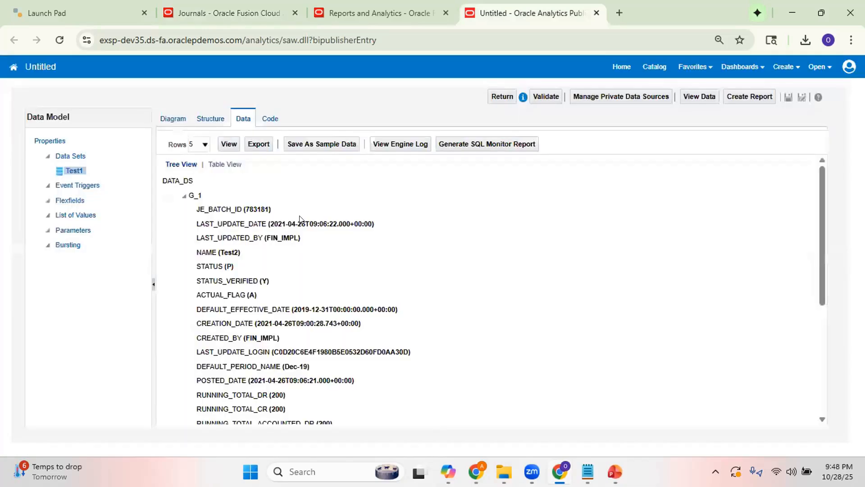
{"action": "left_click", "coordinate": [232, 166]}
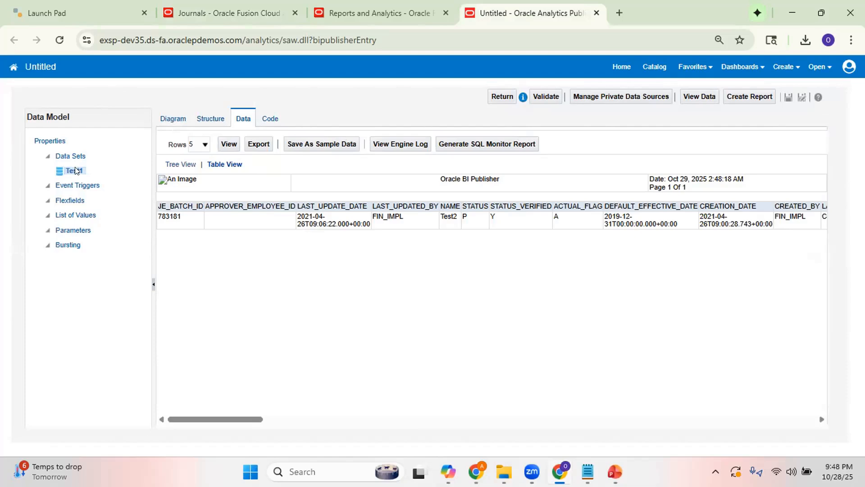
Edit the Test1 data set's SQL query to filter on name='Test2.', checking the batch name in Journals, and save it.
{"action": "left_click", "coordinate": [174, 119]}
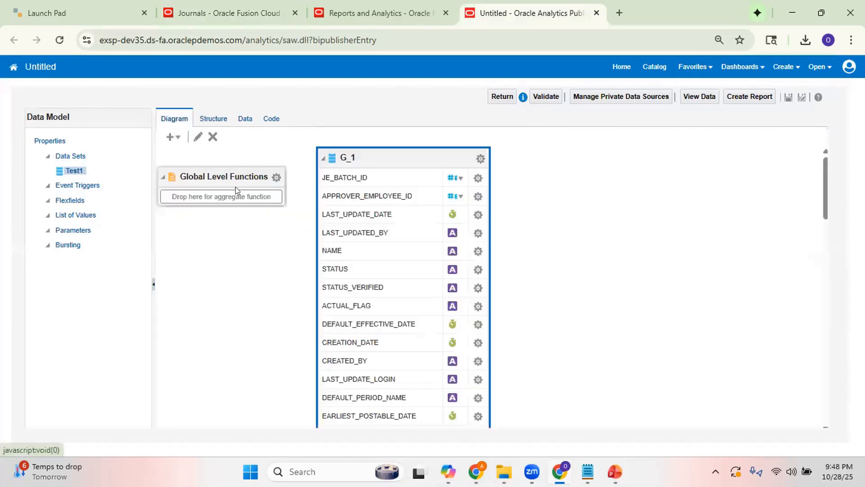
{"action": "left_click", "coordinate": [198, 137]}
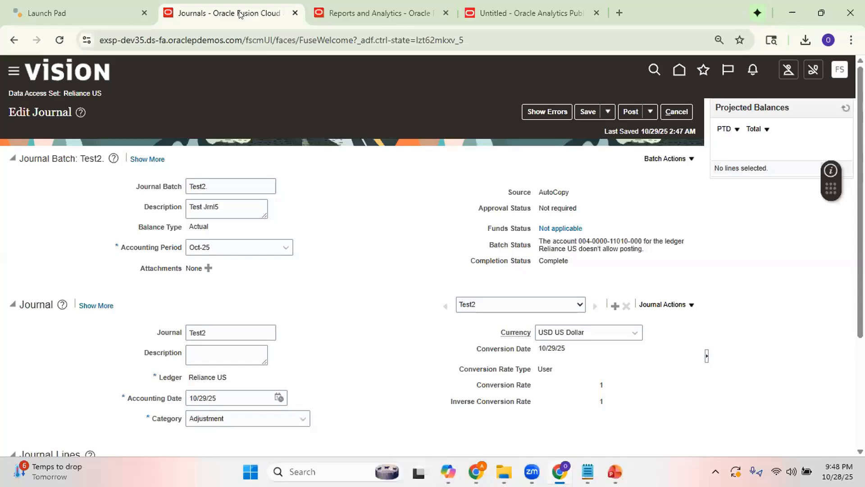
{"action": "left_click", "coordinate": [243, 14]}
{"action": "left_click", "coordinate": [511, 11]}
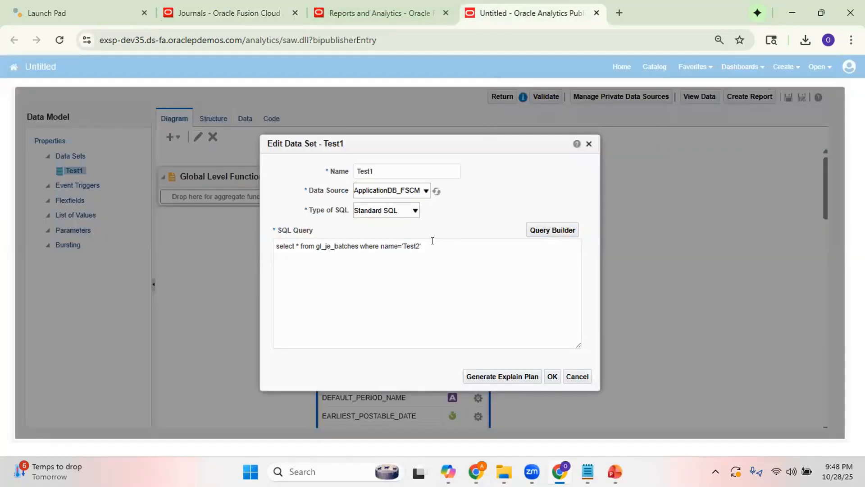
{"action": "left_click", "coordinate": [415, 241]}
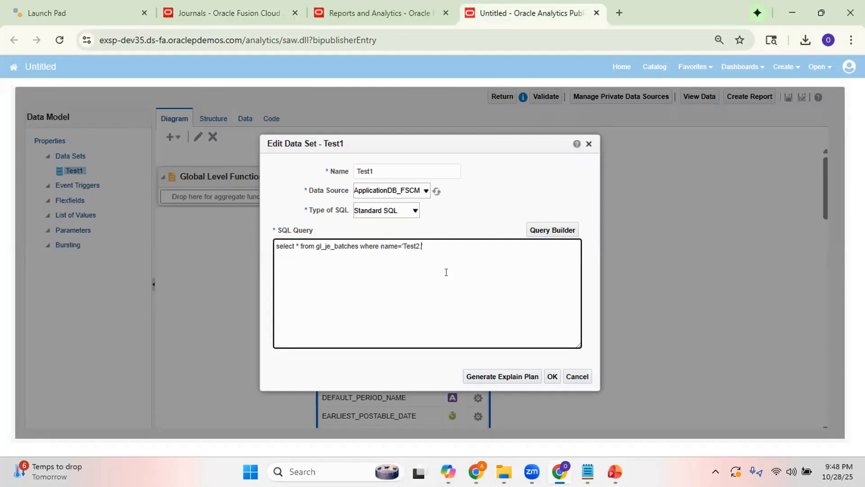
{"action": "left_click", "coordinate": [553, 376]}
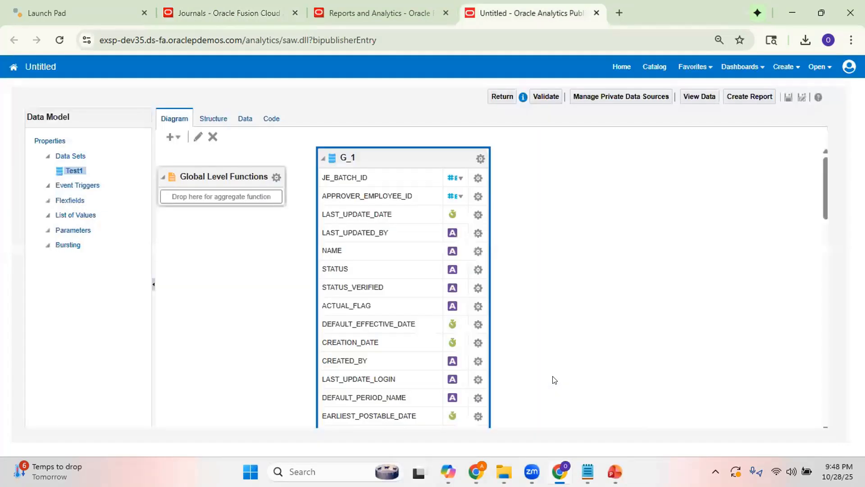
Run the Test1 data set with the edited query and examine the renamed batch's record in table view.
{"action": "left_click", "coordinate": [245, 119]}
{"action": "left_click", "coordinate": [229, 144]}
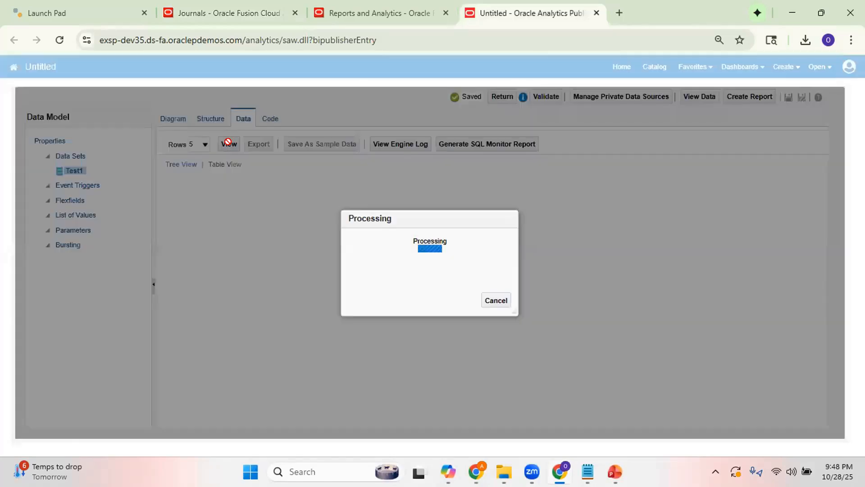
{"action": "left_click", "coordinate": [236, 165]}
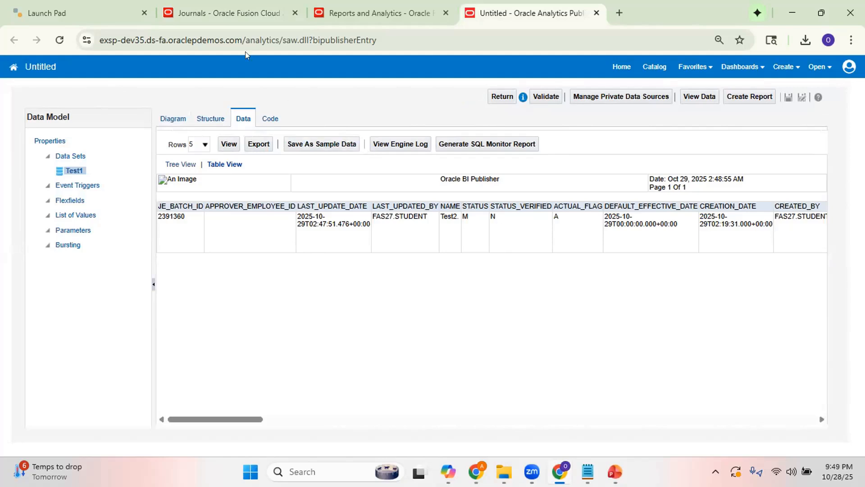
Leave the journal in Journals and submit Run AutoPost with the Reliance Autopost criteria set.
{"action": "left_click", "coordinate": [213, 13]}
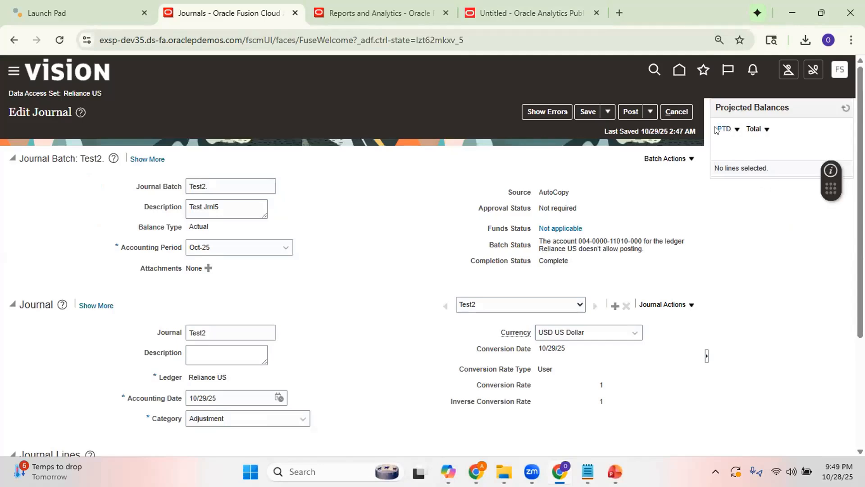
{"action": "left_click", "coordinate": [676, 112]}
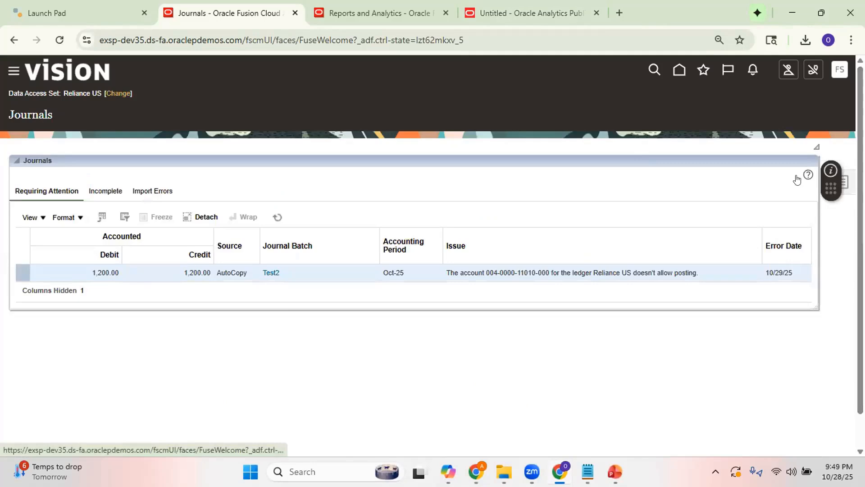
{"action": "left_click", "coordinate": [841, 183]}
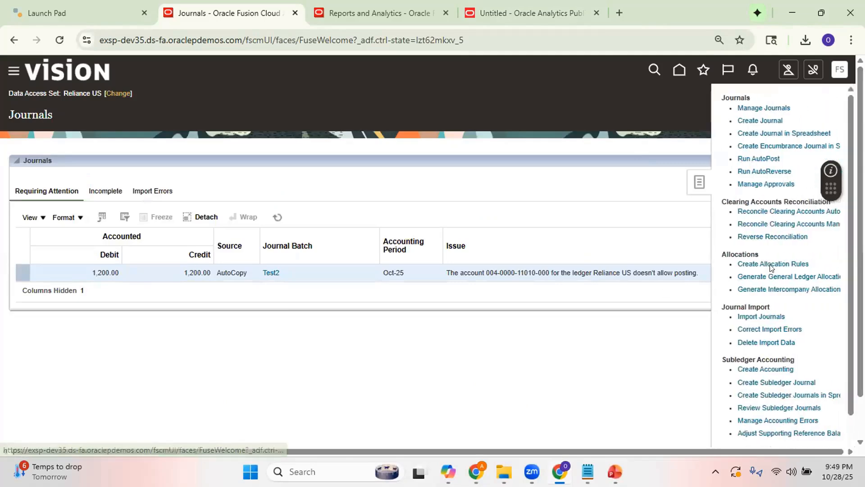
{"action": "left_click", "coordinate": [760, 158]}
{"action": "left_click", "coordinate": [178, 240]}
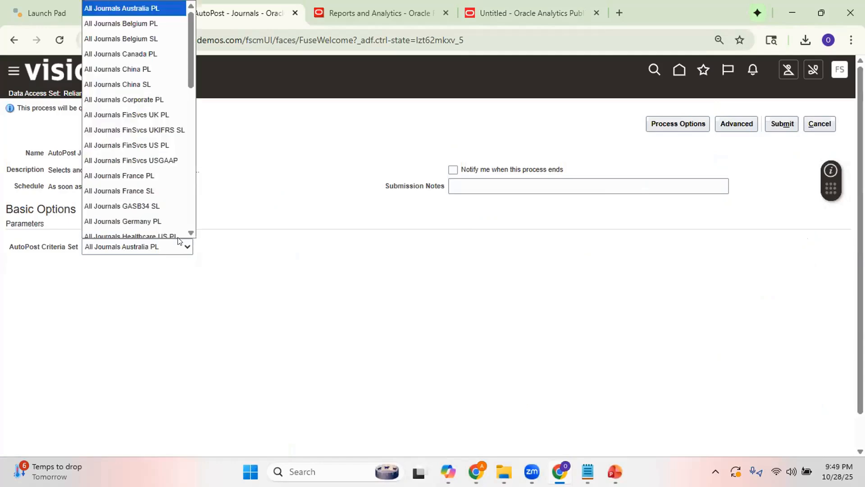
{"action": "type", "text": "re"}
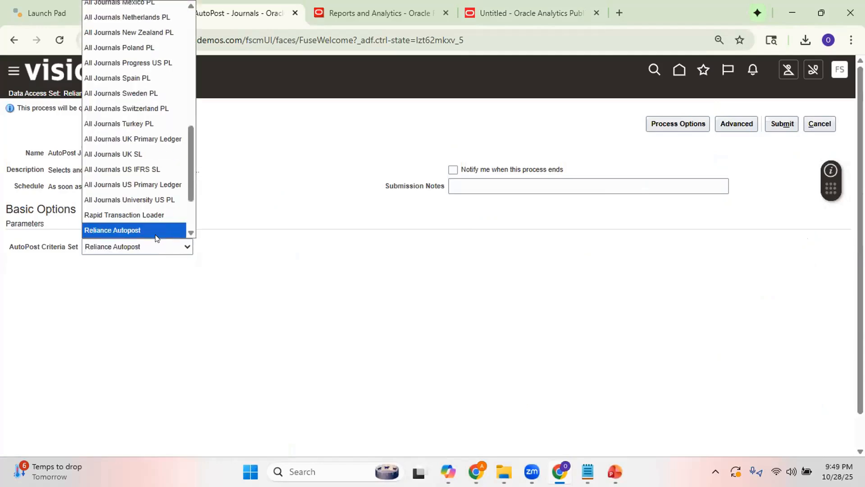
{"action": "left_click", "coordinate": [157, 236]}
{"action": "left_click", "coordinate": [786, 123]}
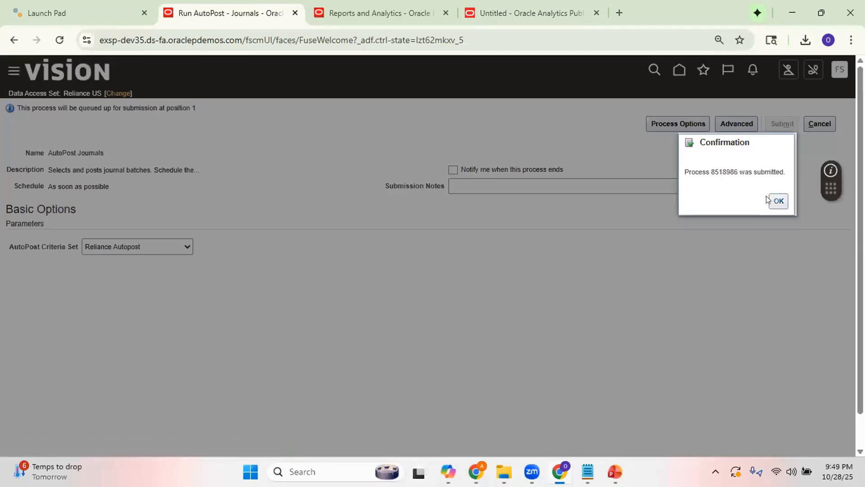
{"action": "left_click", "coordinate": [777, 201]}
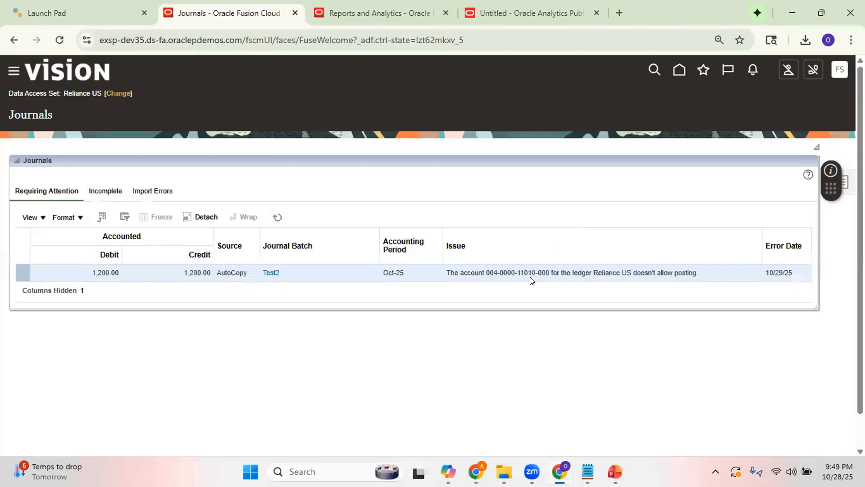
Open Monitor Processes and refresh the process list until the AutoPost and Post Journals for Single Ledger runs finish.
{"action": "left_click", "coordinate": [387, 15]}
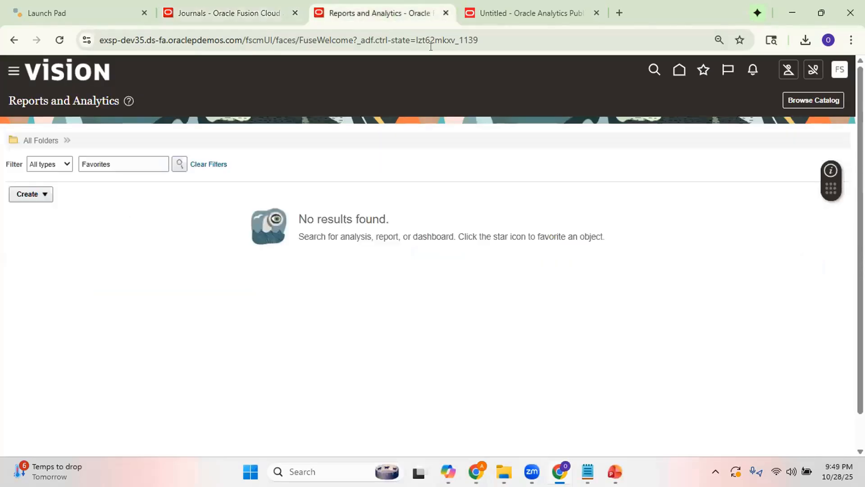
{"action": "left_click", "coordinate": [700, 72]}
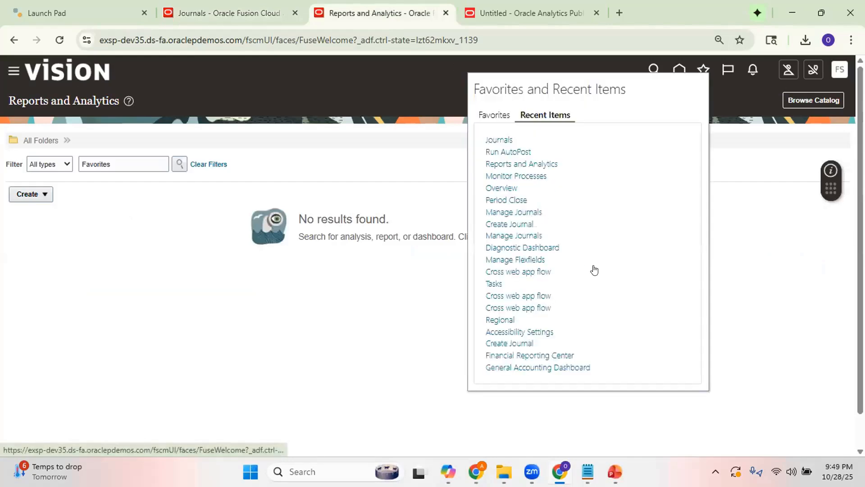
{"action": "left_click", "coordinate": [517, 177]}
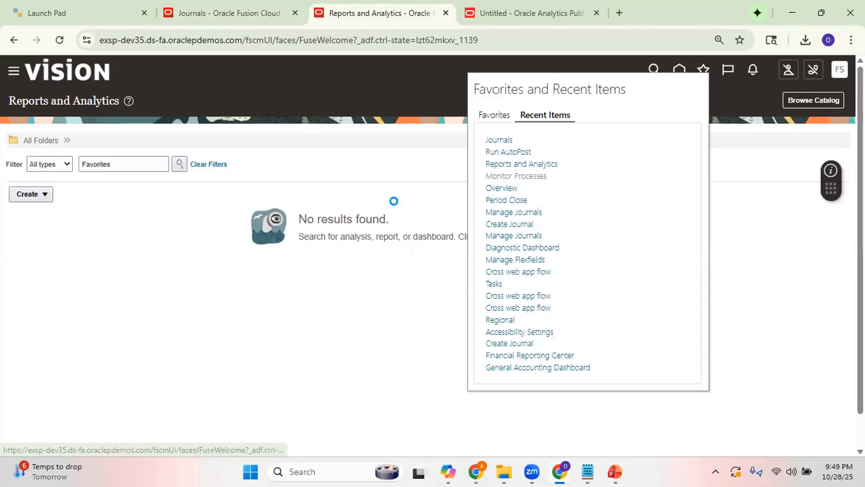
{"action": "left_click", "coordinate": [445, 208]}
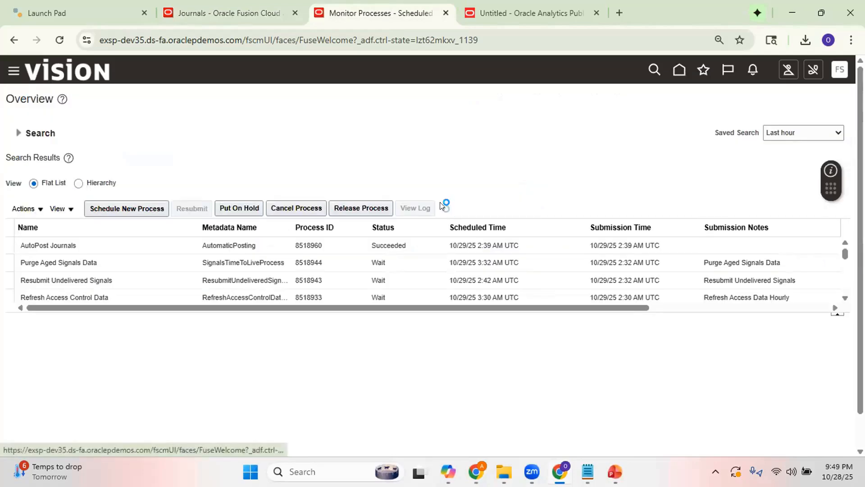
{"action": "left_click", "coordinate": [444, 208]}
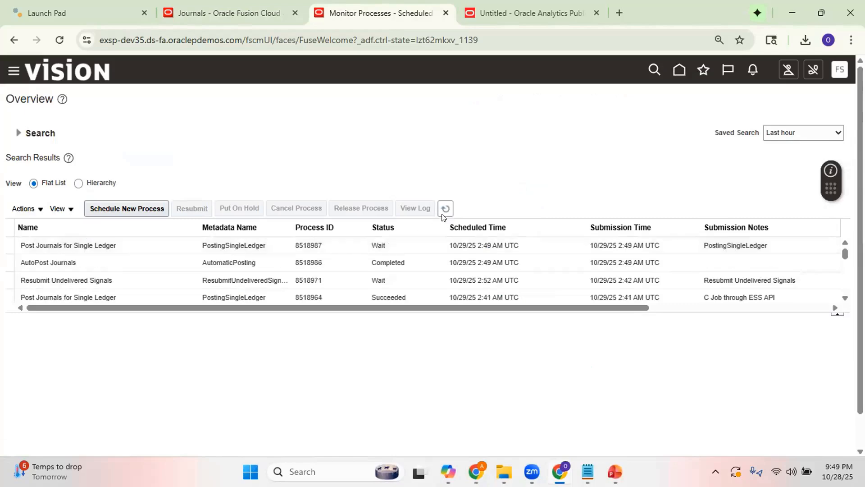
{"action": "left_click", "coordinate": [447, 209]}
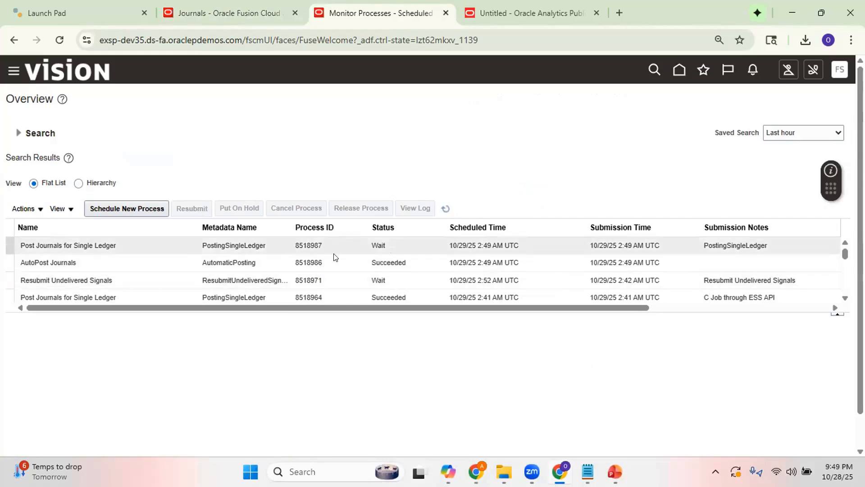
{"action": "left_click", "coordinate": [446, 209]}
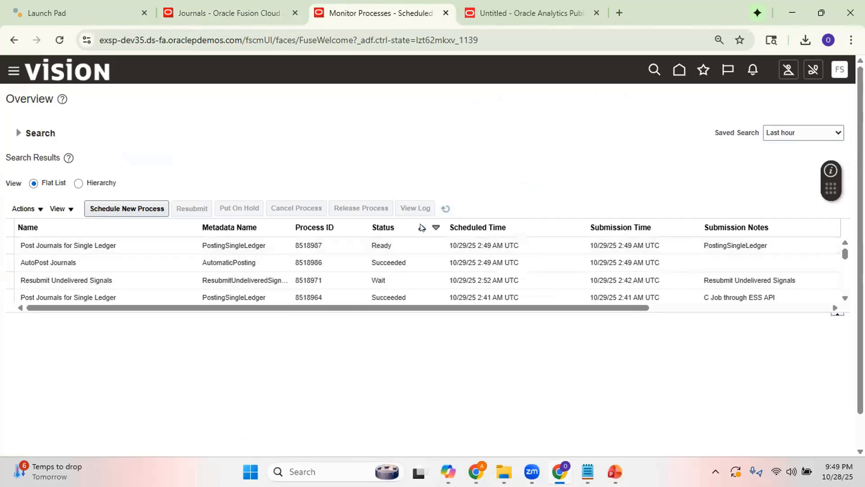
{"action": "left_click", "coordinate": [442, 210]}
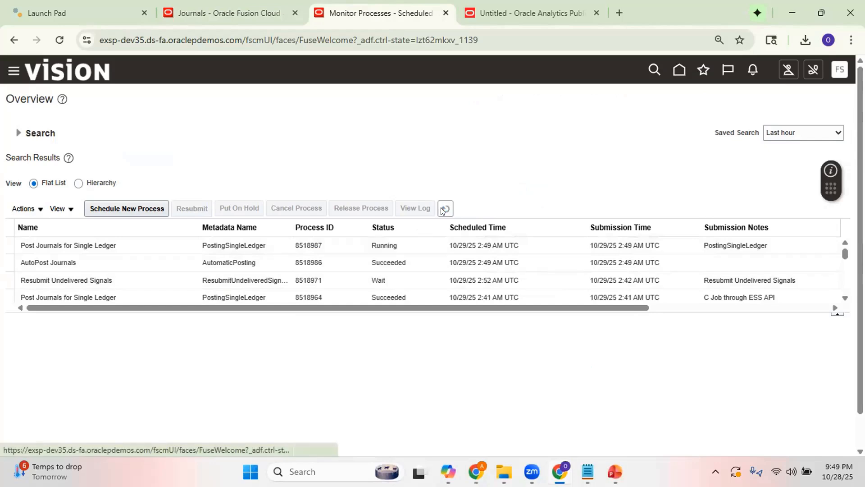
{"action": "left_click", "coordinate": [444, 209]}
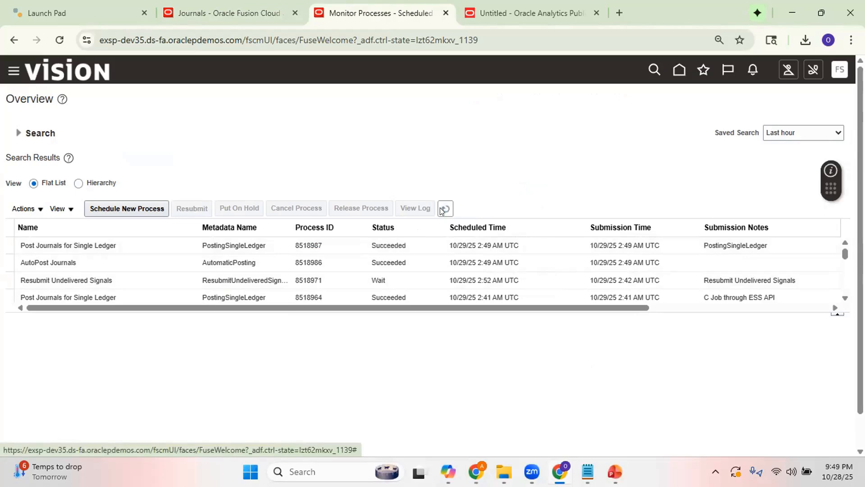
Search Manage Journals for journal batch "Test2." in accounting period Oct-25, check its batch status, and select the journal found.
{"action": "left_click", "coordinate": [227, 15]}
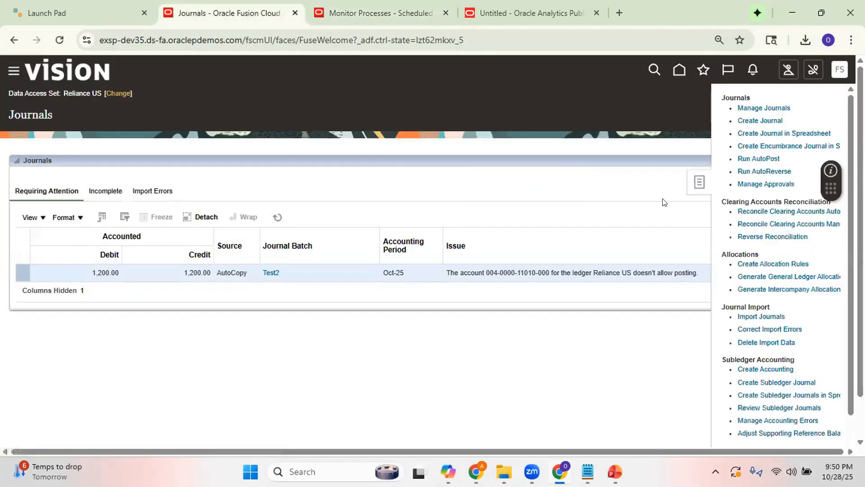
{"action": "left_click", "coordinate": [759, 103]}
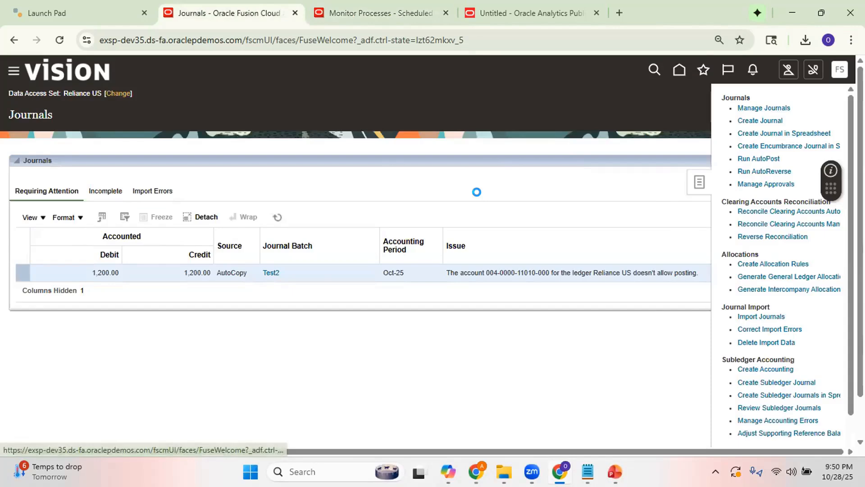
{"action": "left_click", "coordinate": [349, 182]}
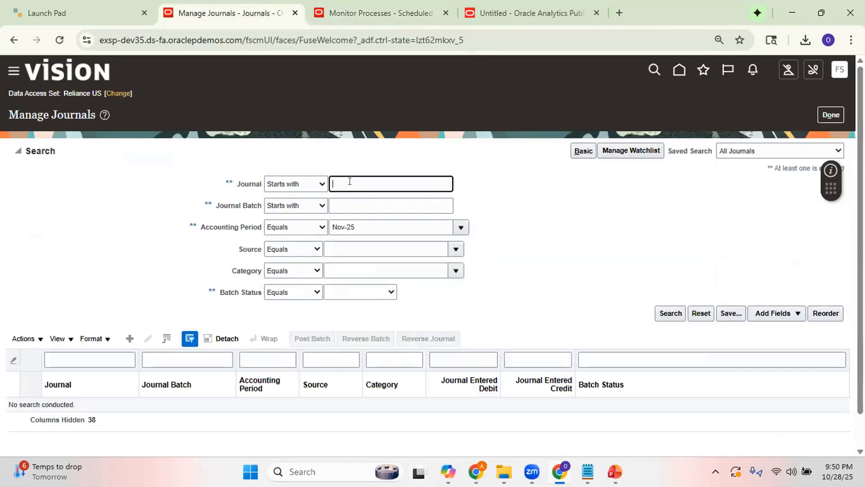
{"action": "left_click", "coordinate": [341, 200]}
{"action": "type", "text": "Test2"}
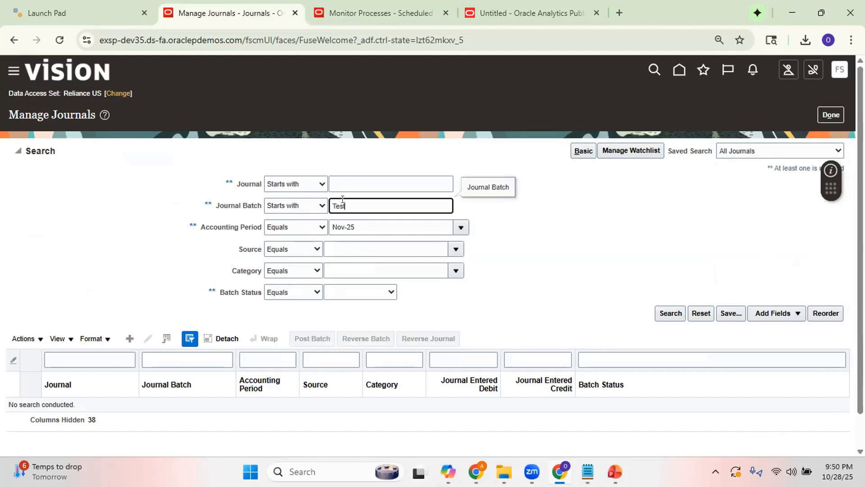
{"action": "left_click", "coordinate": [361, 223]}
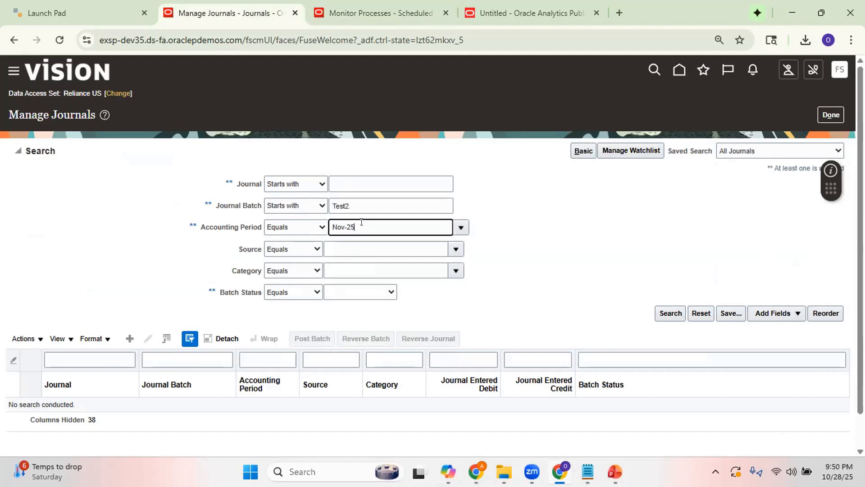
{"action": "key", "text": "BackSpace"}
{"action": "key", "text": "BackSpace"}
{"action": "key", "text": "BackSpace"}
{"action": "key", "text": "BackSpace"}
{"action": "key", "text": "BackSpace"}
{"action": "key", "text": "BackSpace"}
{"action": "type", "text": "oct-25"}
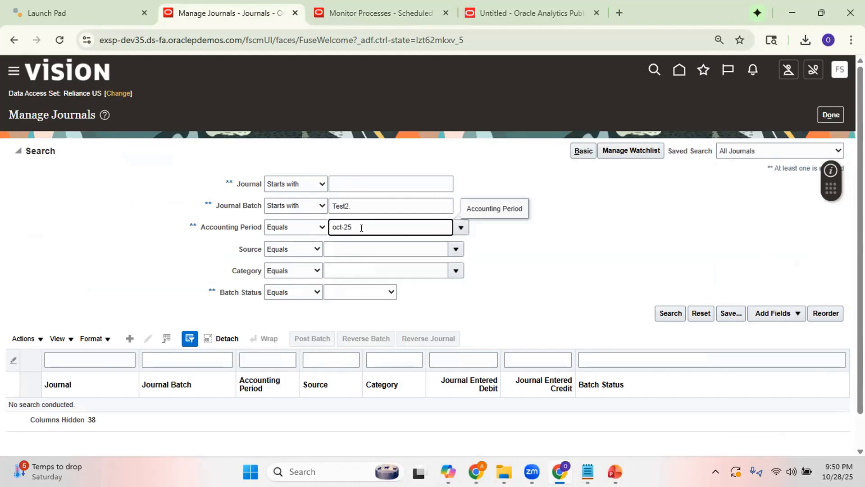
{"action": "left_click", "coordinate": [536, 255]}
{"action": "left_click", "coordinate": [669, 313]}
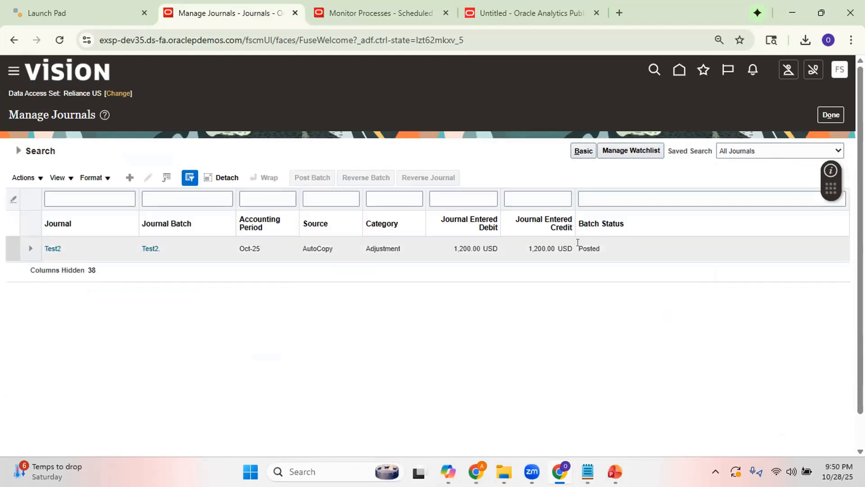
{"action": "left_click", "coordinate": [245, 248]}
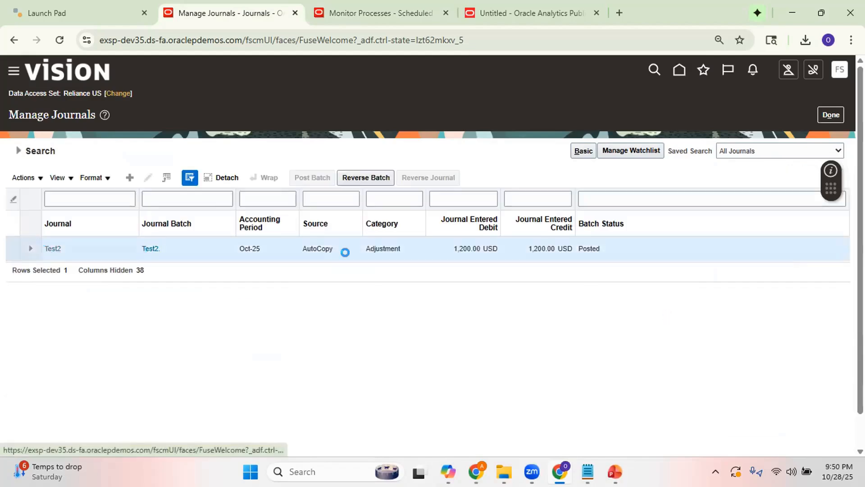